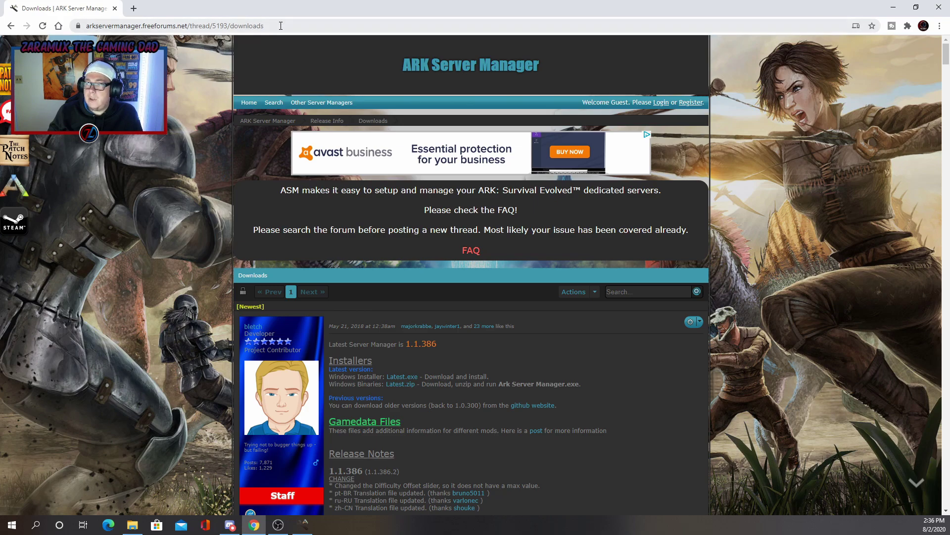
Step: Download the latest Windows installer of Ark Server Manager and run it despite the SmartScreen block
scroll(307, 276, "down", 2)
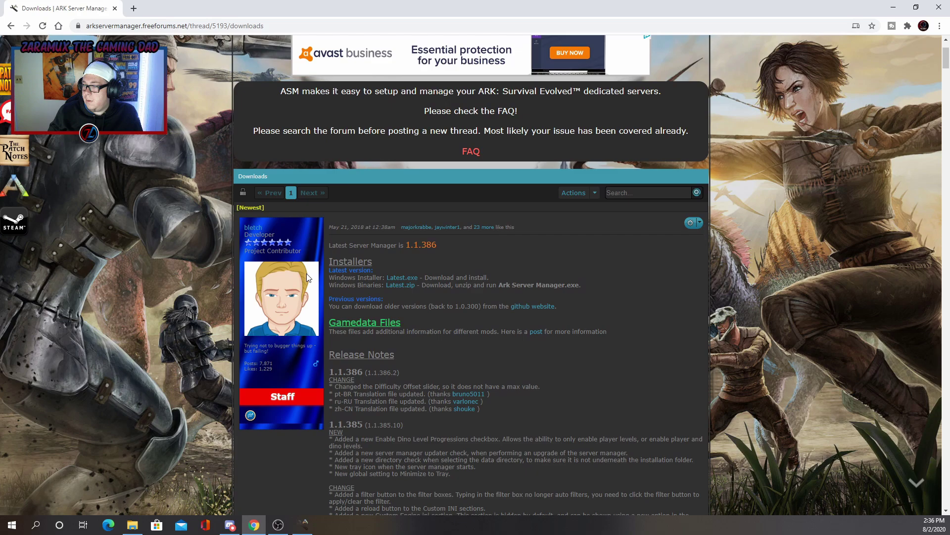
left_click(403, 280)
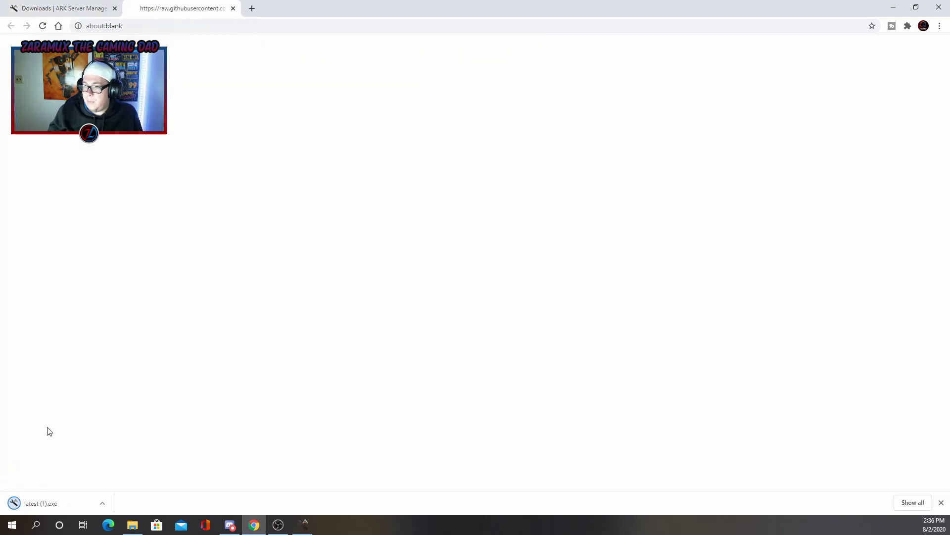
left_click(55, 501)
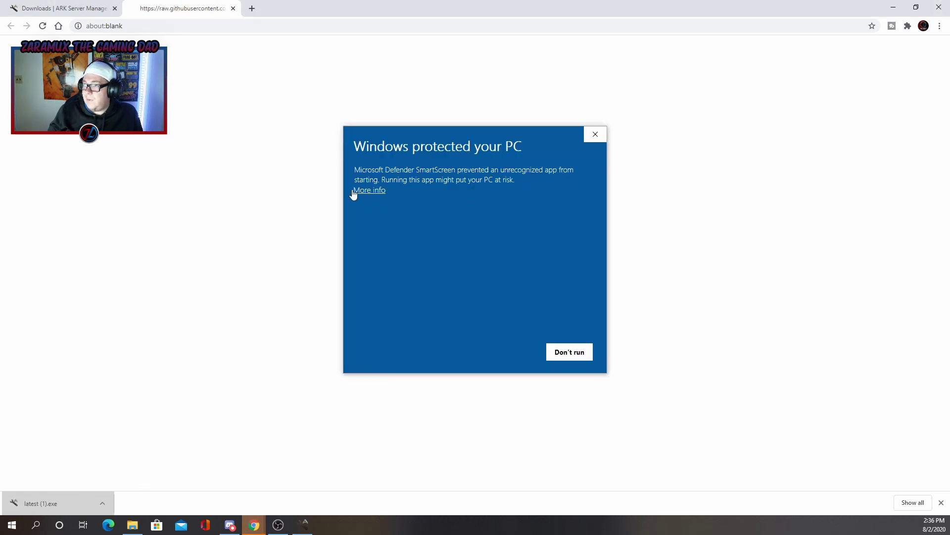
left_click(376, 191)
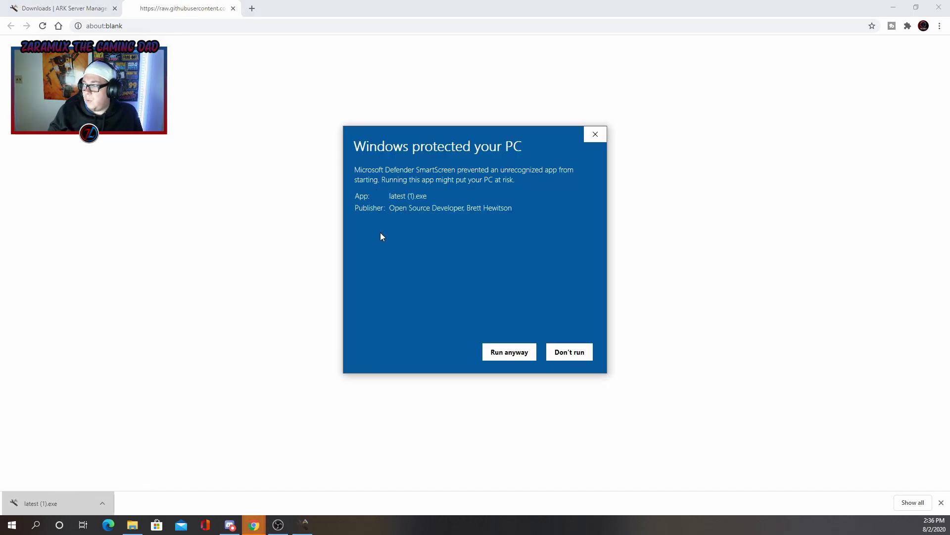
left_click(515, 357)
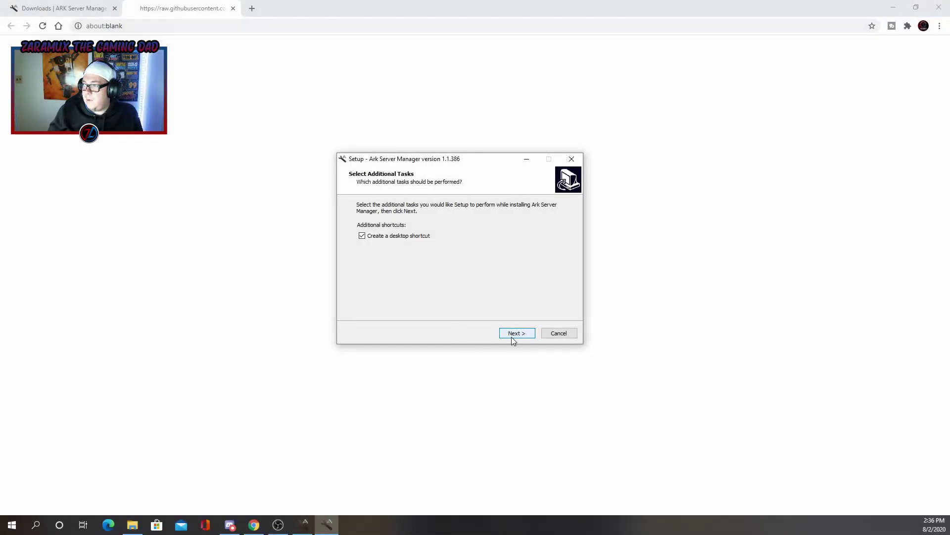
Step: Try to install Ark Server Manager with a desktop shortcut, and exit the unfinished setup
left_click(515, 337)
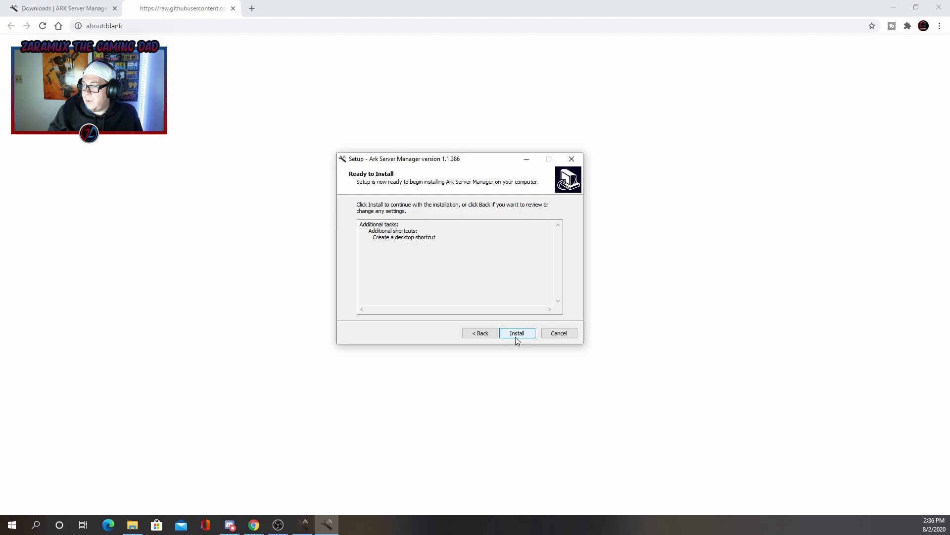
left_click(514, 337)
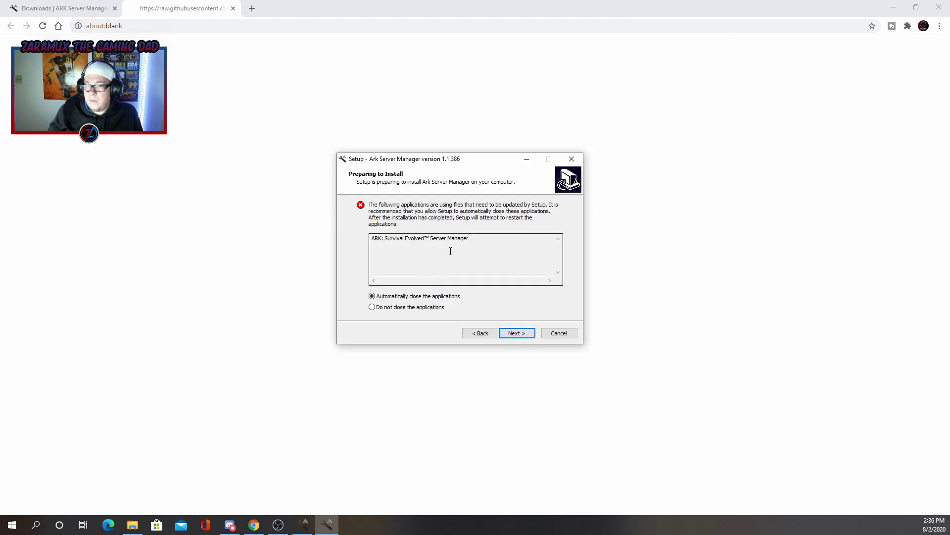
left_click(567, 336)
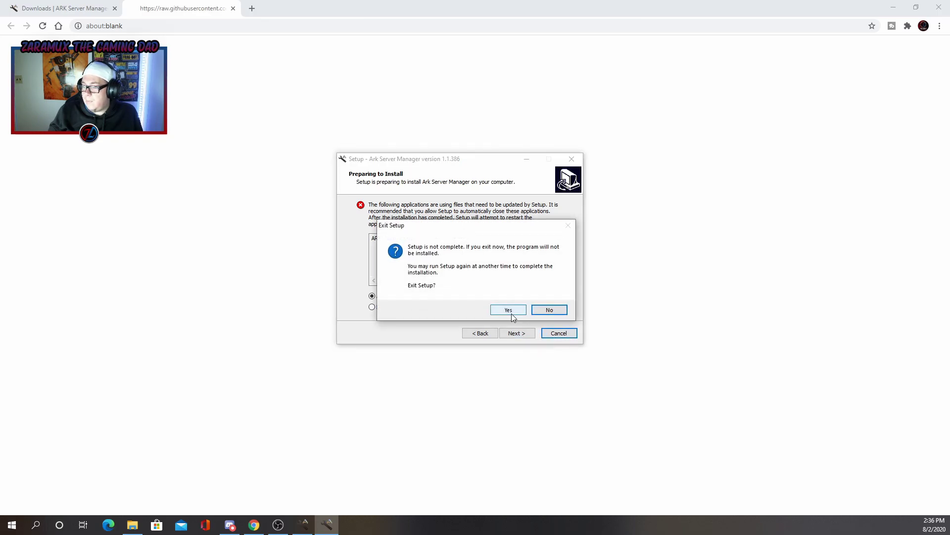
left_click(508, 310)
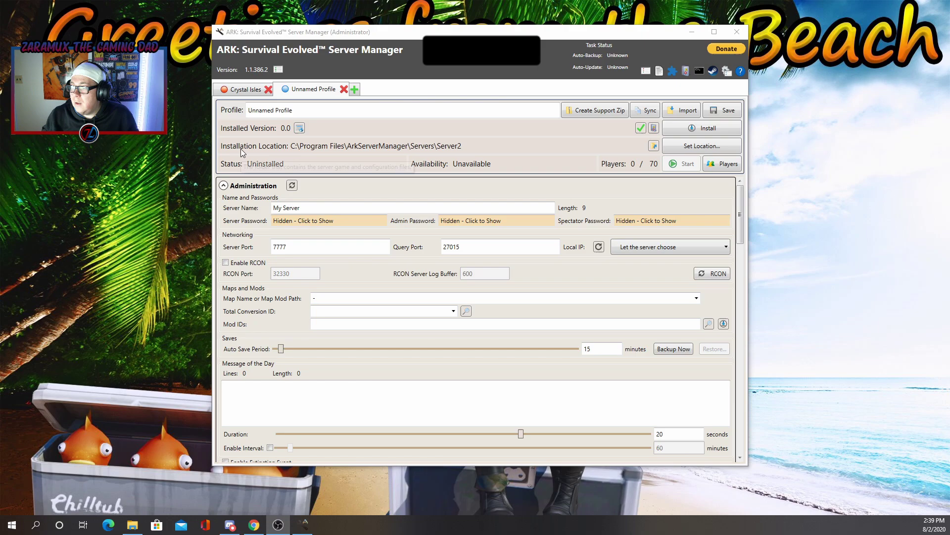
Step: Look at the folders offered for the server's installation location without changing it, and highlight the server name
left_click(681, 148)
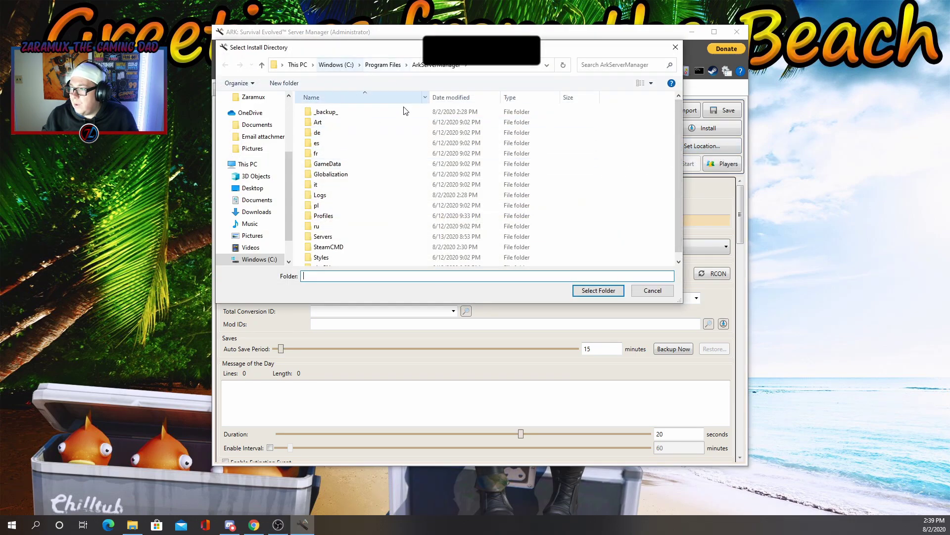
left_click(640, 293)
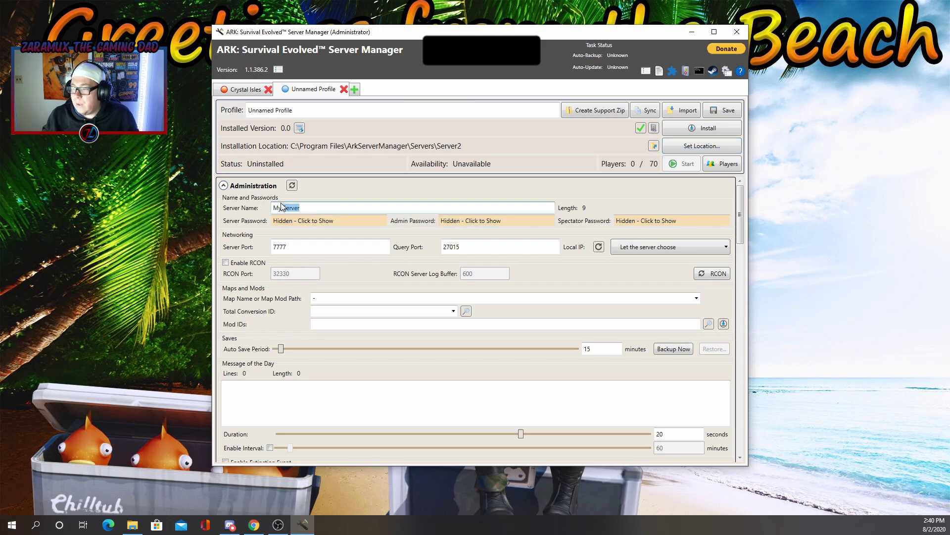
left_click_drag(299, 207, 274, 208)
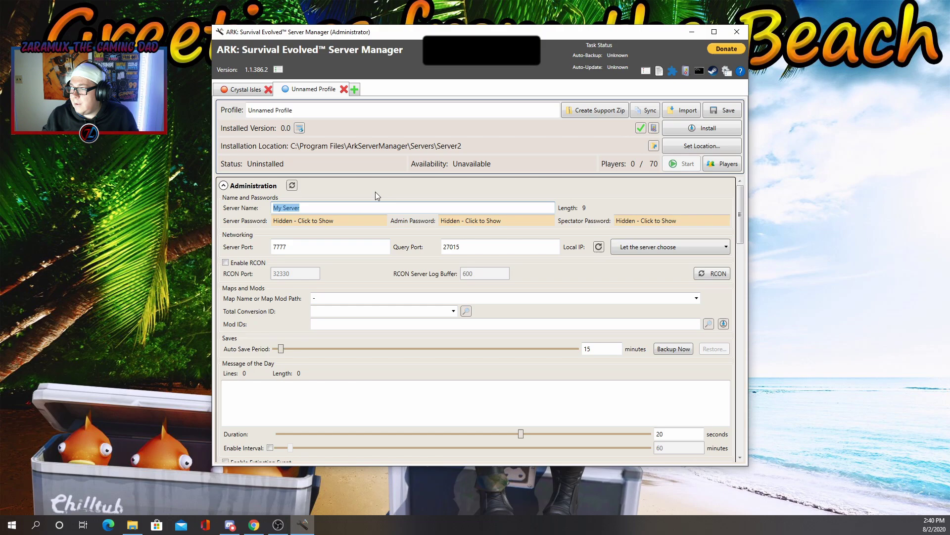
left_click(375, 191)
Step: Reveal the hidden server password and admin password of the unnamed profile for viewing
left_click(334, 221)
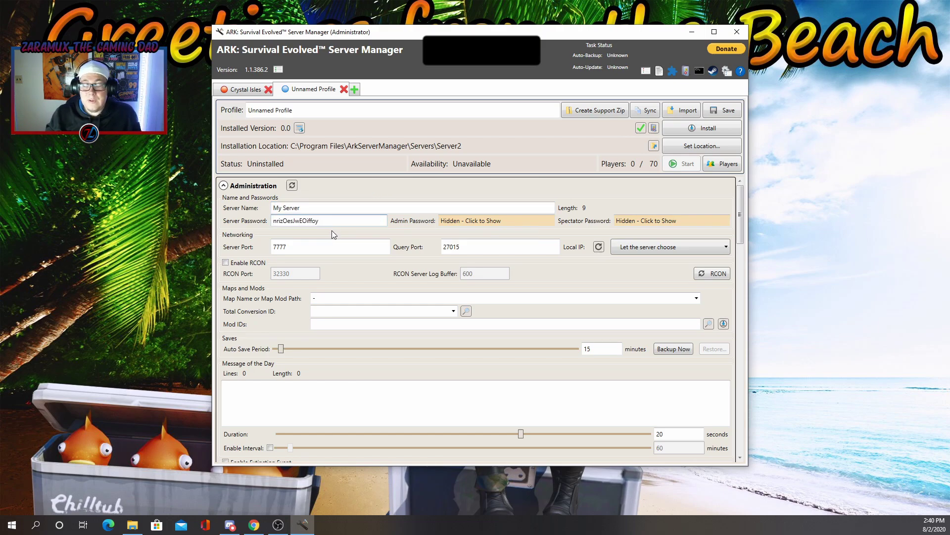
left_click(500, 222)
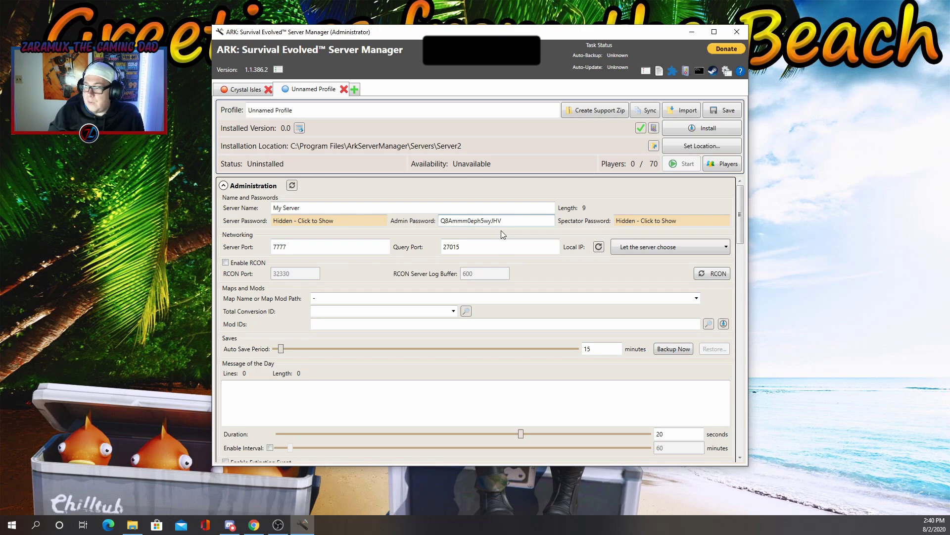
left_click(360, 225)
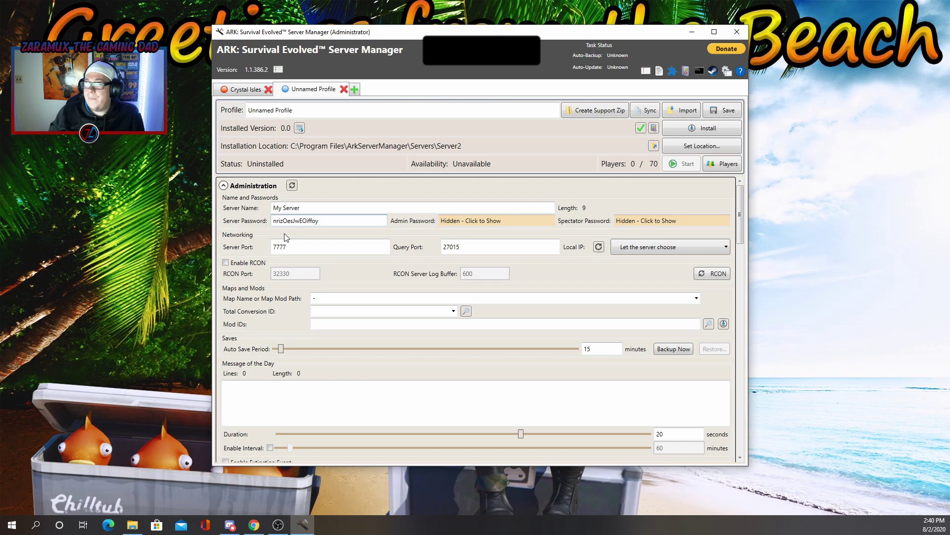
left_click(499, 220)
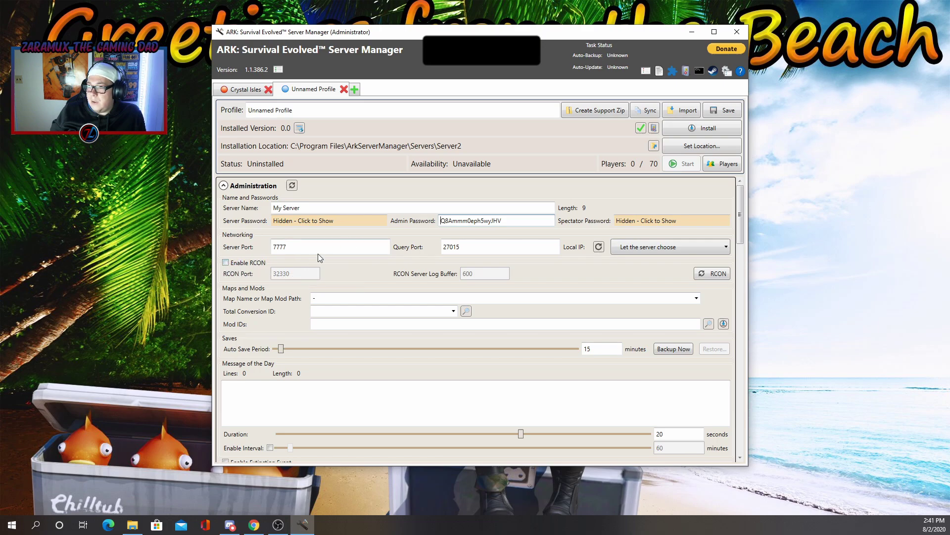
Step: View the maps that can be chosen for the server without selecting one
scroll(297, 268, "down", 1)
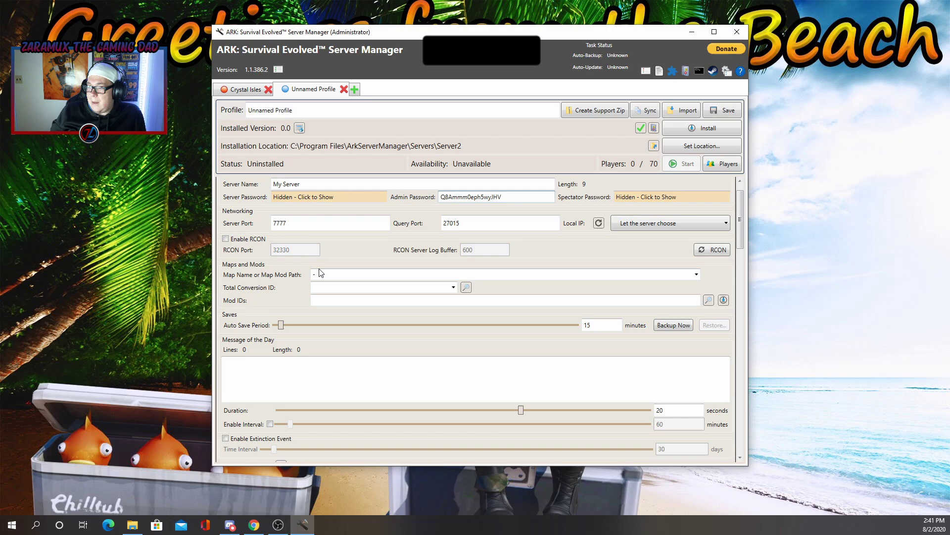
left_click(697, 275)
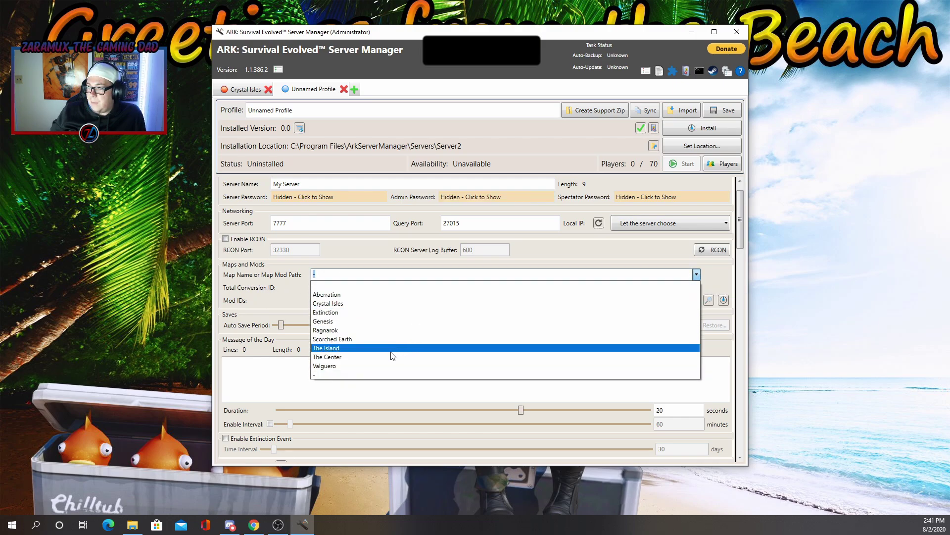
left_click(353, 267)
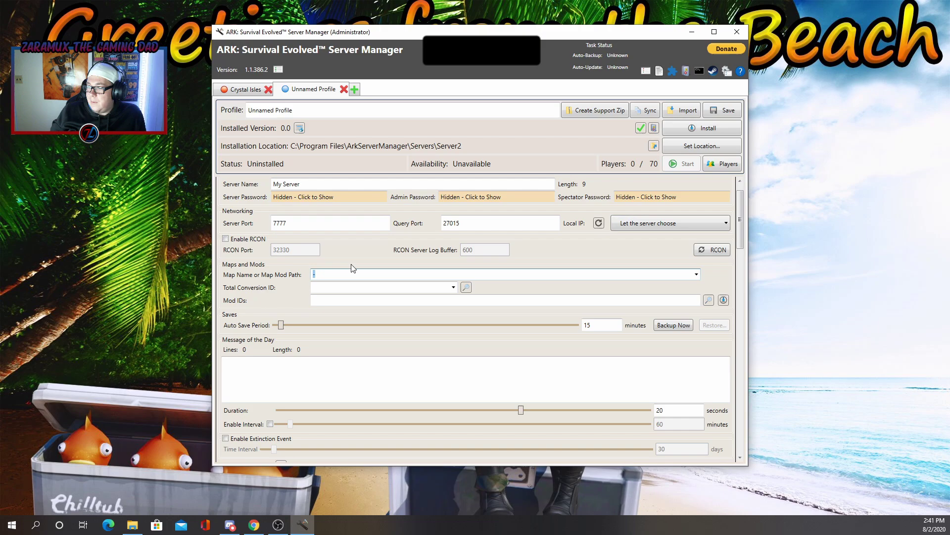
Step: View the total conversion options and try to find the total conversion's map name
left_click(453, 287)
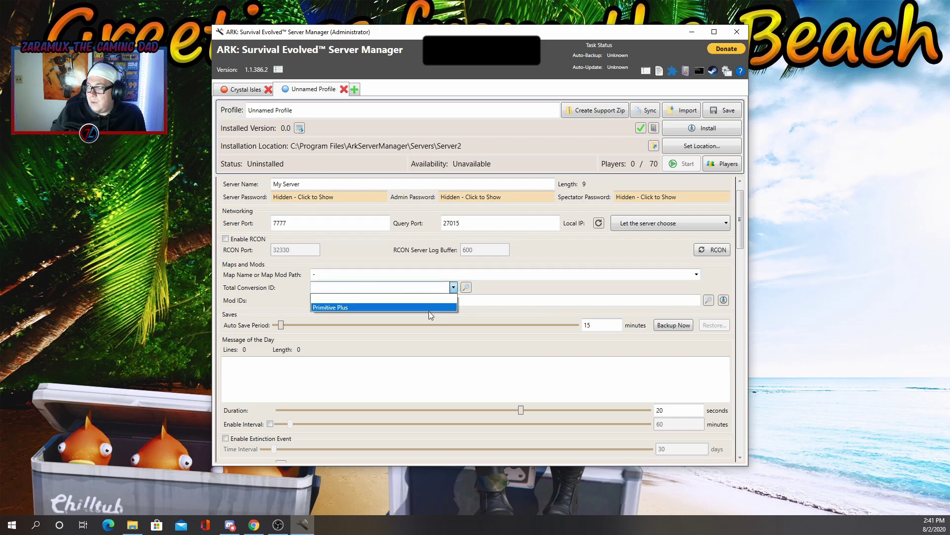
left_click(466, 287)
left_click(466, 288)
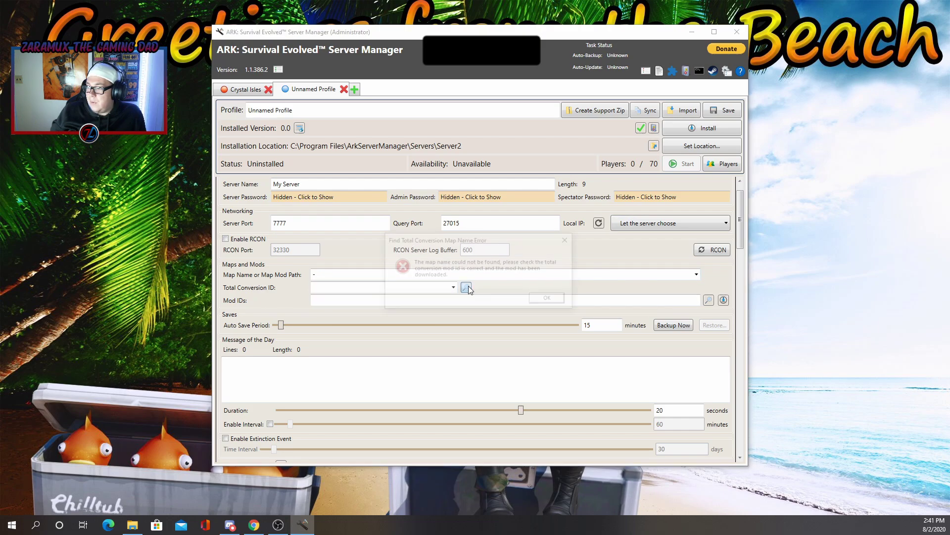
left_click(547, 298)
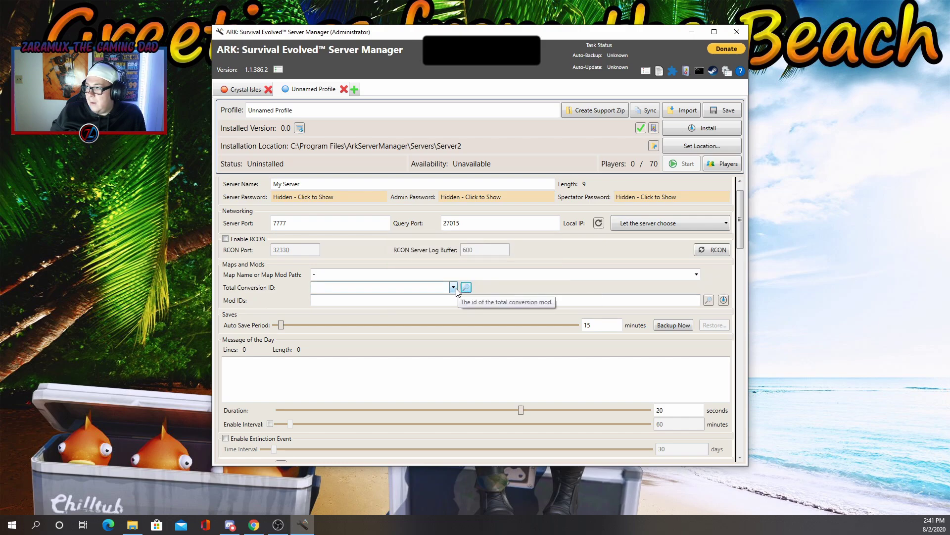
Step: Browse the list of workshop mods that can be added to the profile, and close it without adding any
left_click(319, 298)
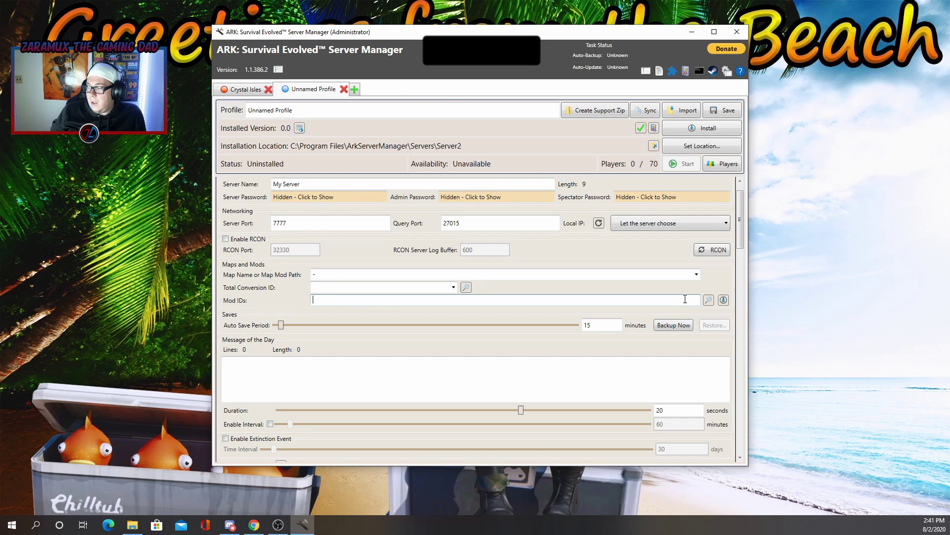
left_click(709, 300)
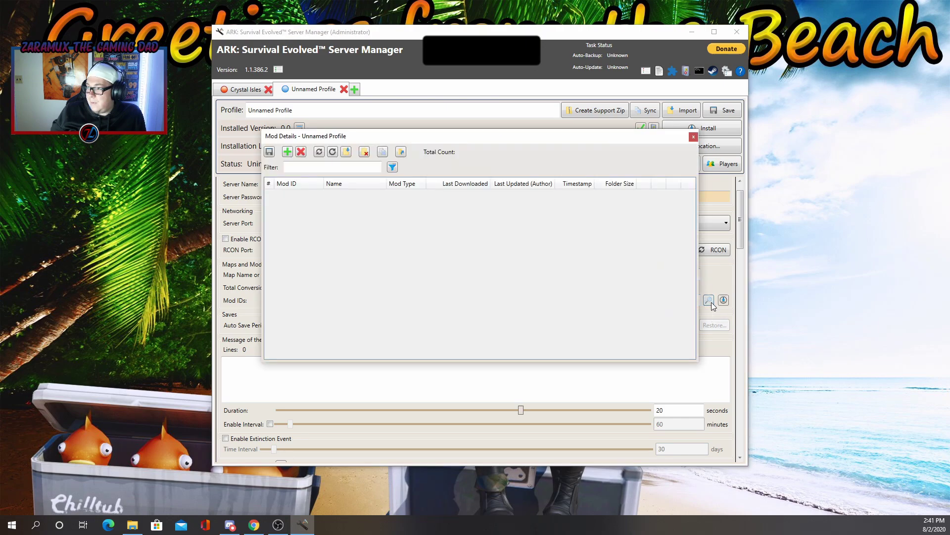
left_click(288, 153)
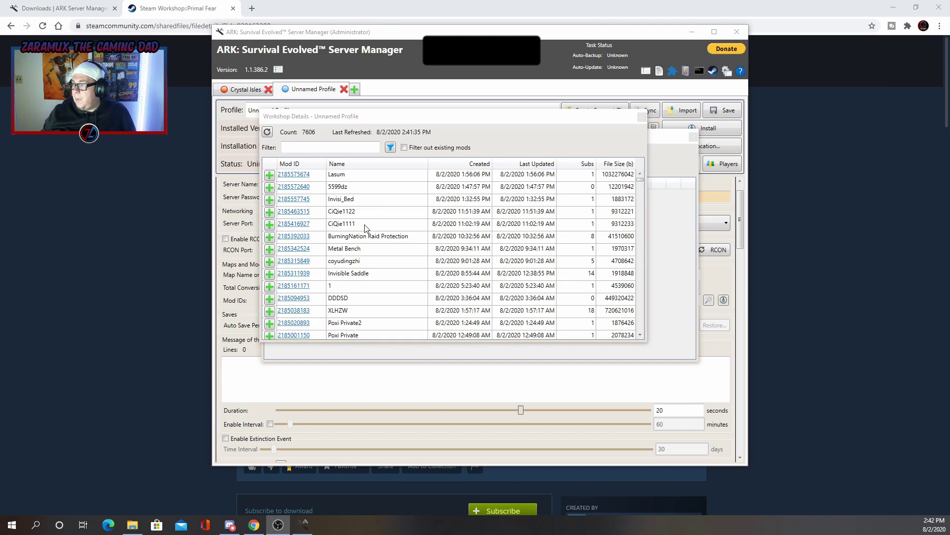
scroll(409, 229, "down", 5)
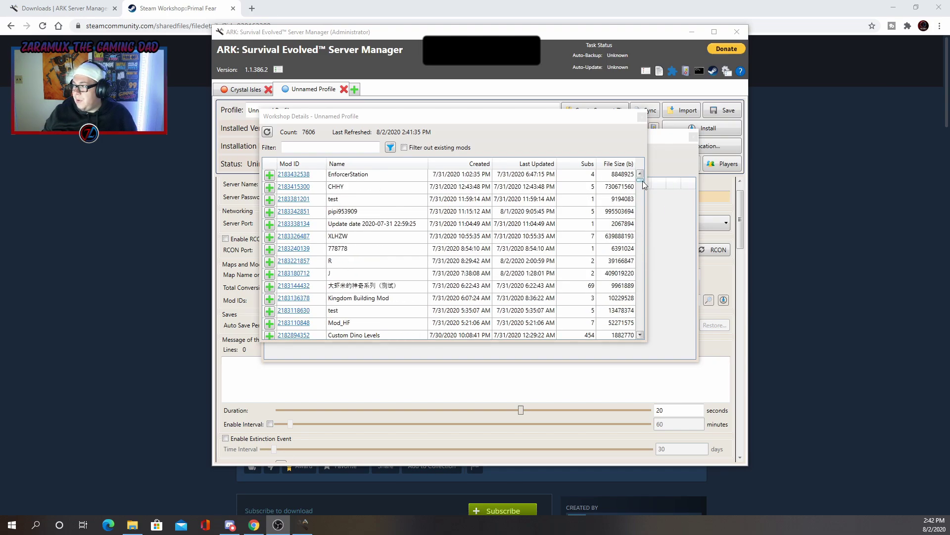
left_click_drag(643, 180, 641, 259)
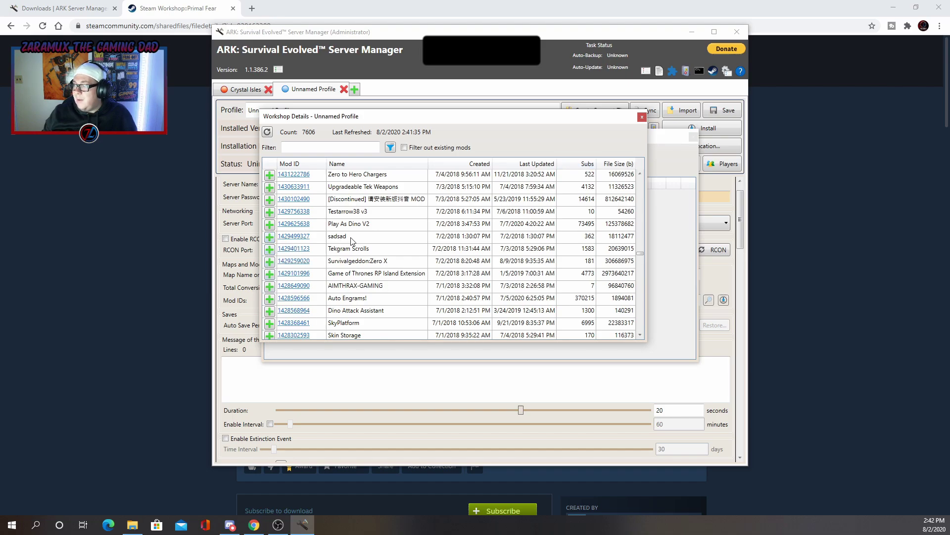
left_click(642, 117)
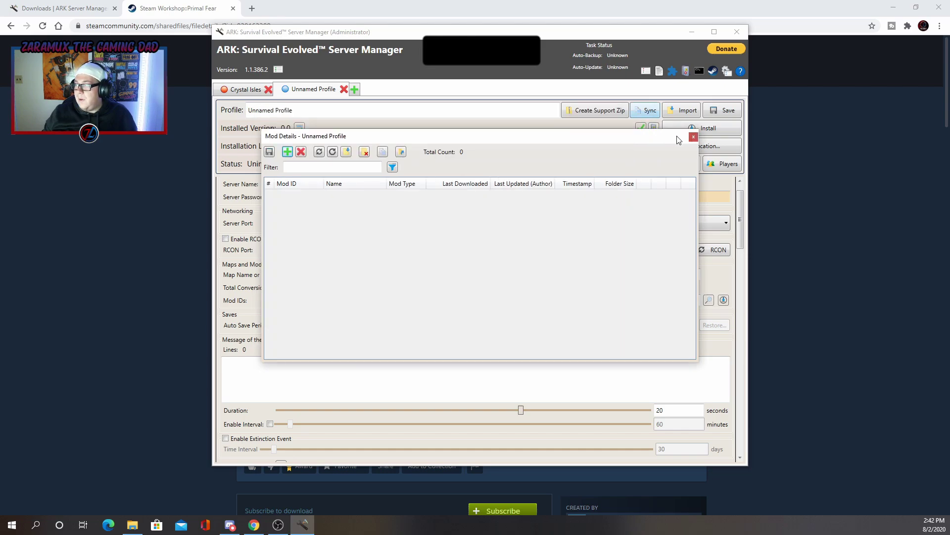
Step: Switch to Chrome and copy the mod ID 839162288 from the address of the Primal Fear workshop page
left_click(192, 10)
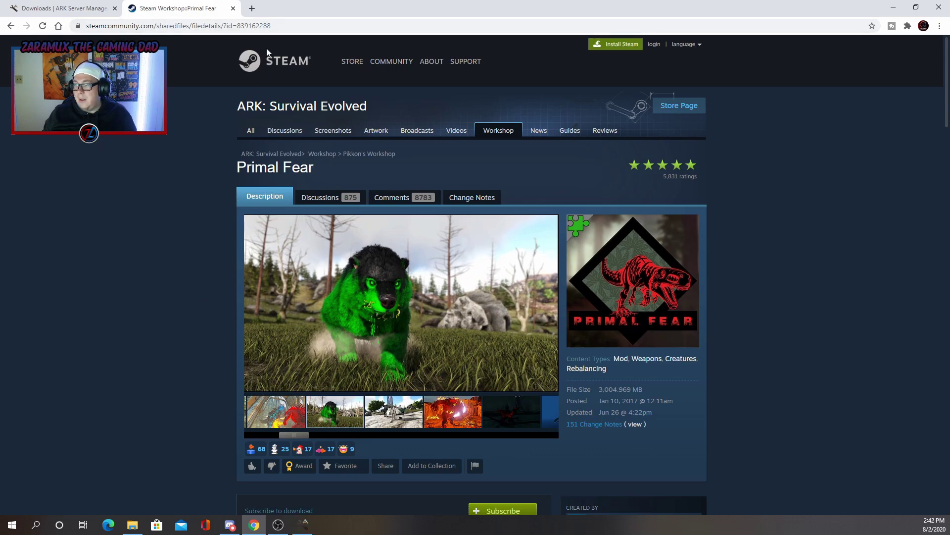
left_click(275, 26)
left_click(294, 26)
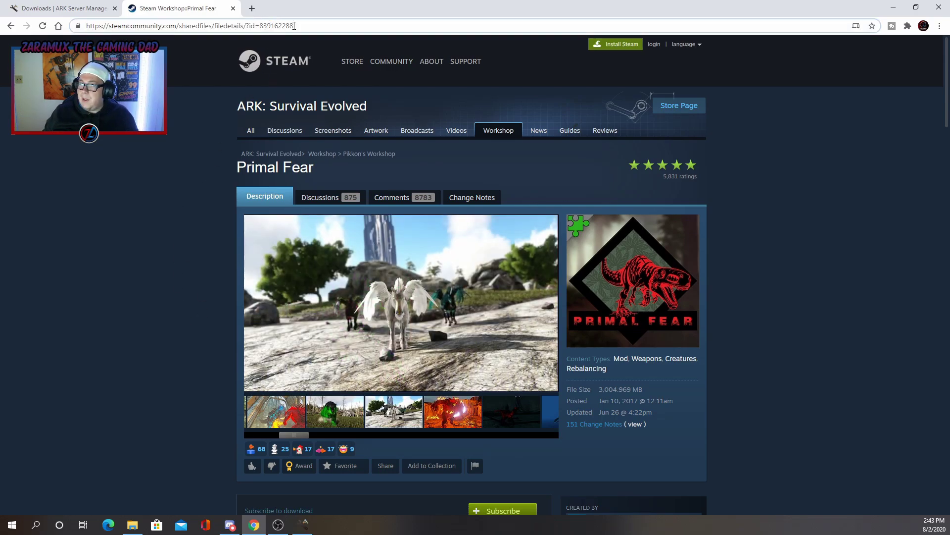
double_click(294, 26)
key("ctrl+c")
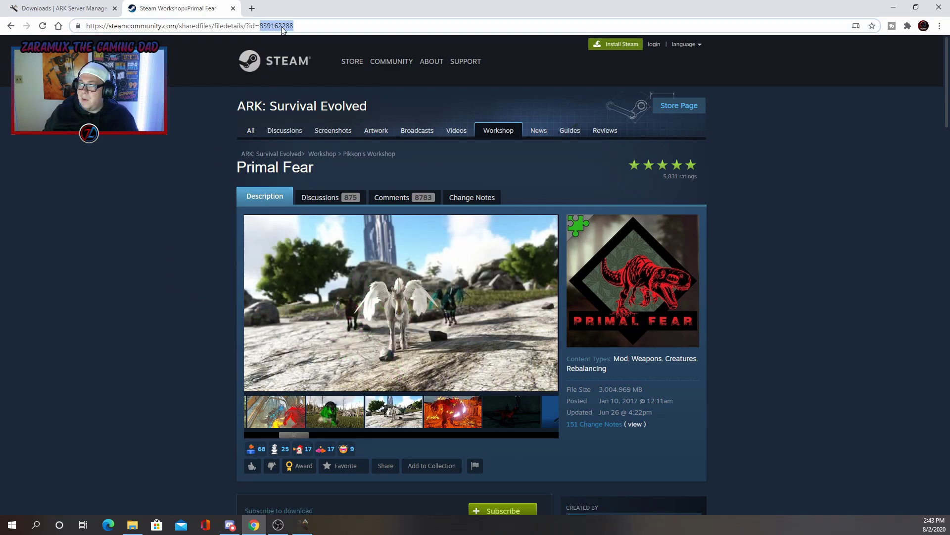
Step: Switch back to ARK Server Manager, close the mod details, and enter the copied ID 839162288 with a trailing comma as the profile's mod ID
left_click(308, 523)
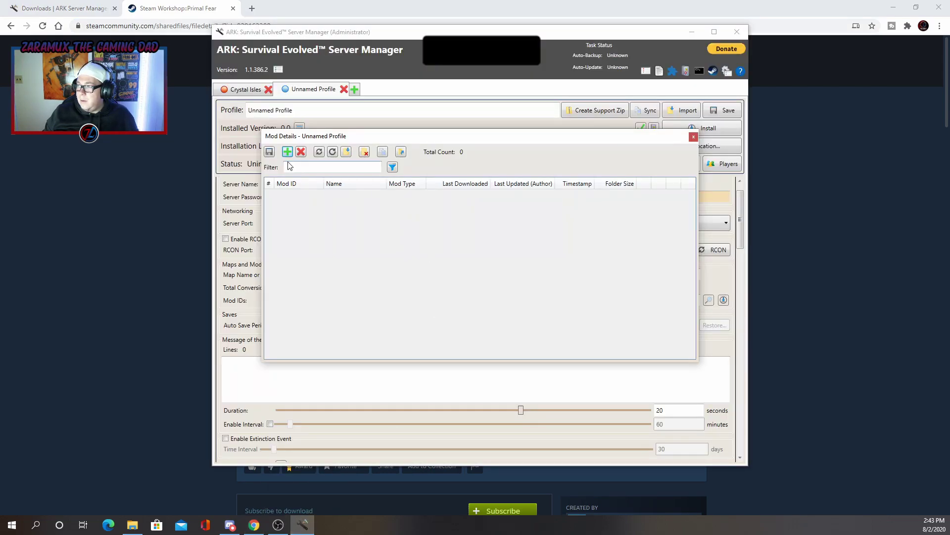
left_click(692, 137)
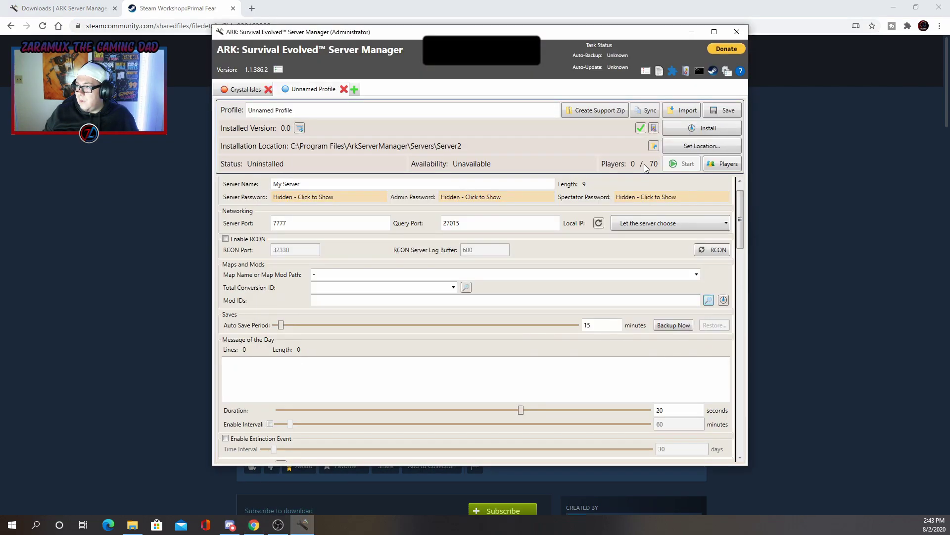
left_click(341, 301)
key("ctrl+v")
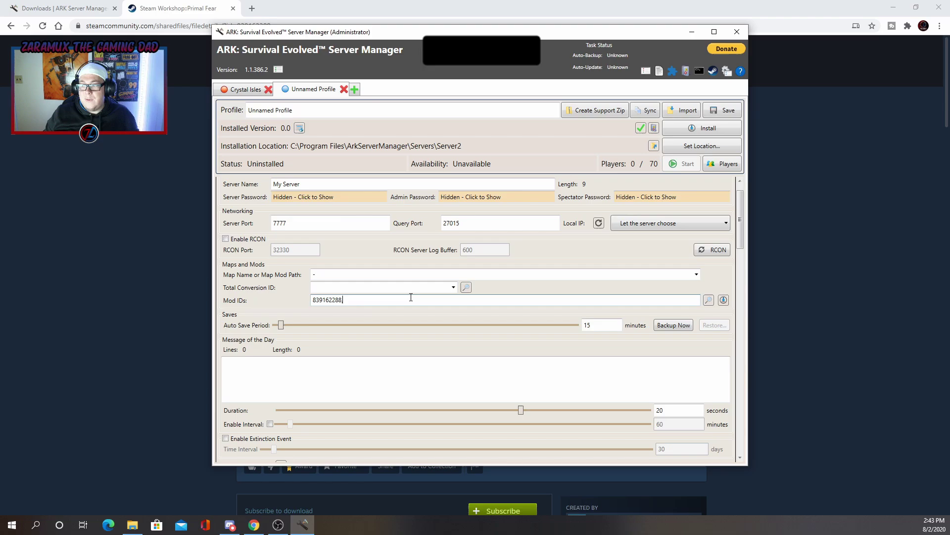
scroll(331, 245, "down", 2)
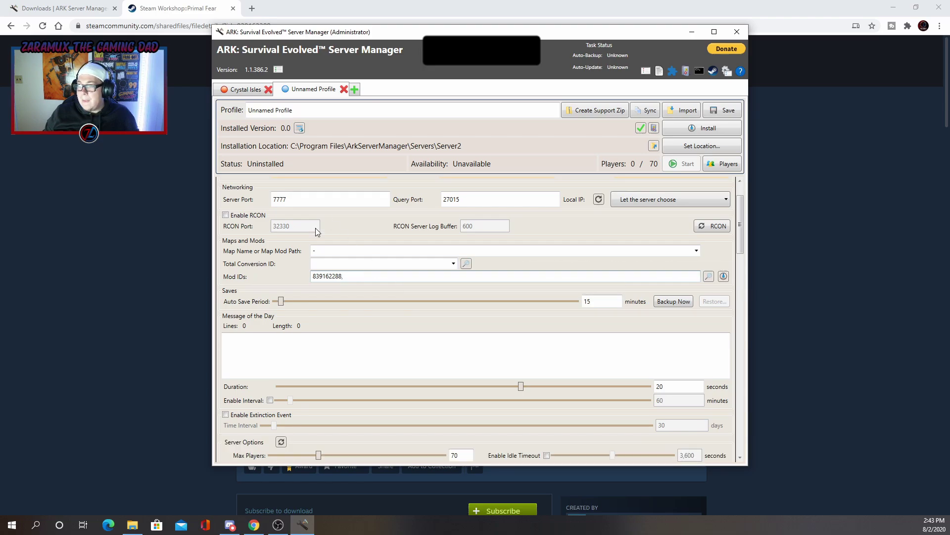
Step: Lower the server's maximum number of players to 17 in the server options
key("BackSpace")
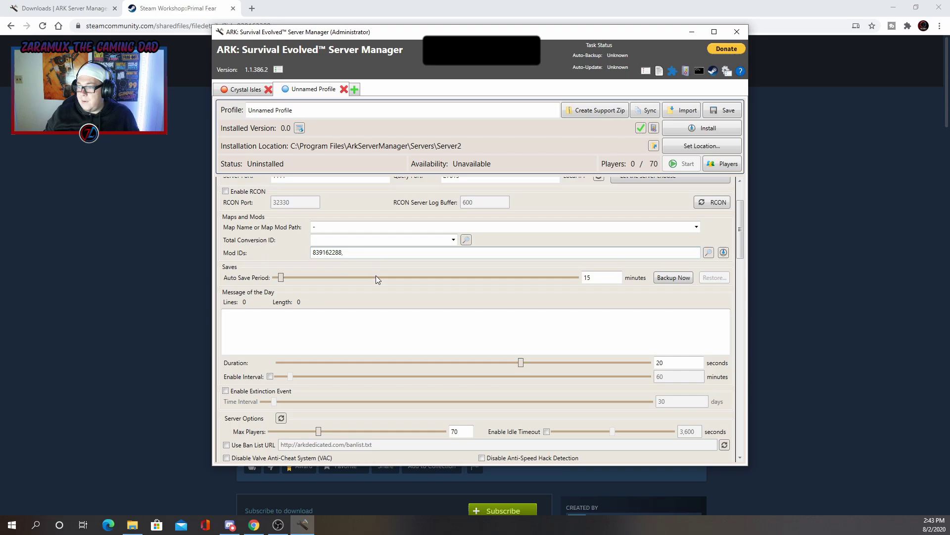
key("BackSpace")
scroll(340, 265, "down", 2)
scroll(339, 266, "down", 2)
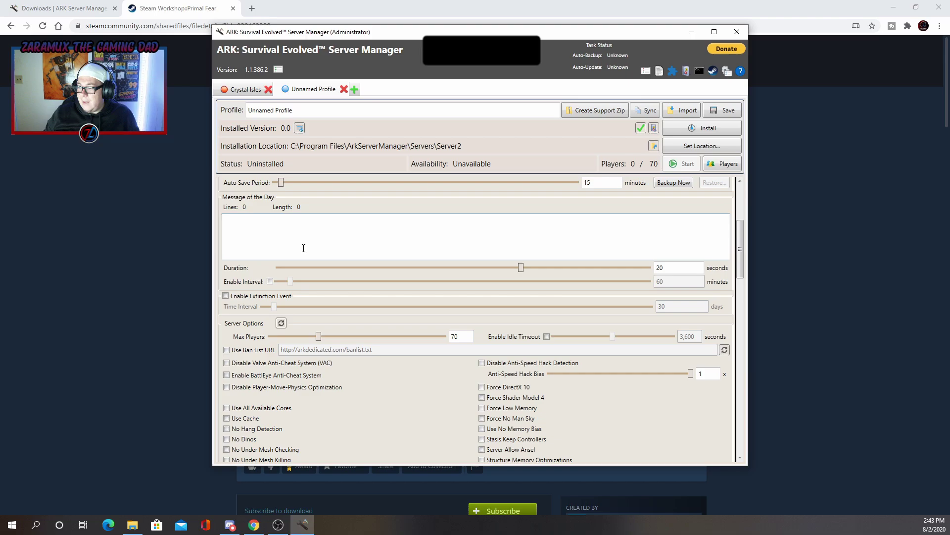
scroll(299, 252, "down", 3)
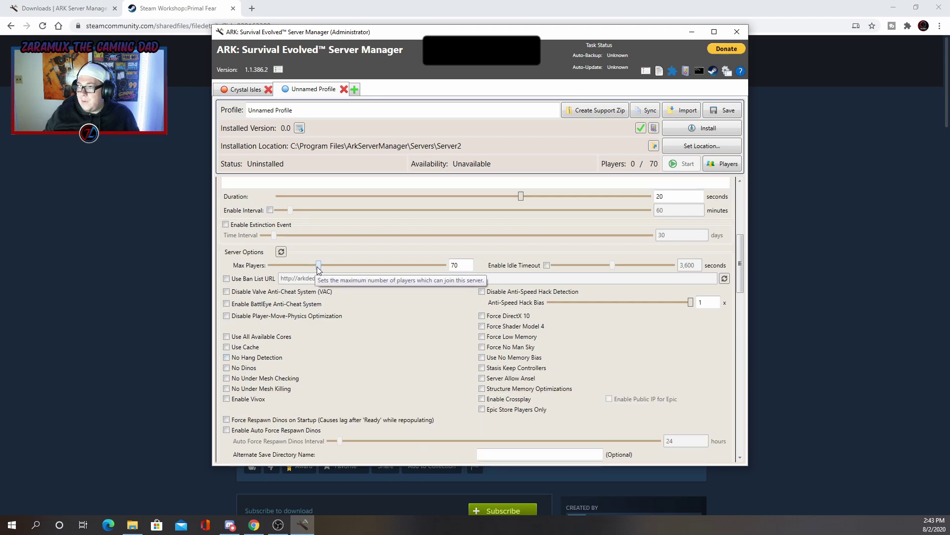
left_click_drag(317, 266, 284, 271)
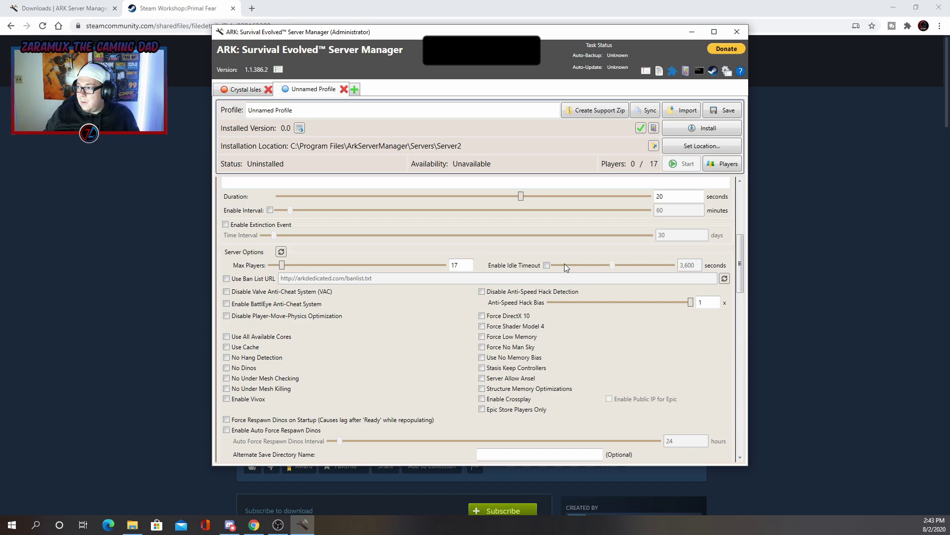
Step: Set the idle timeout to 3,570 seconds and leave the idle timeout option switched off
left_click(548, 265)
left_click_drag(613, 266, 636, 269)
left_click(547, 265)
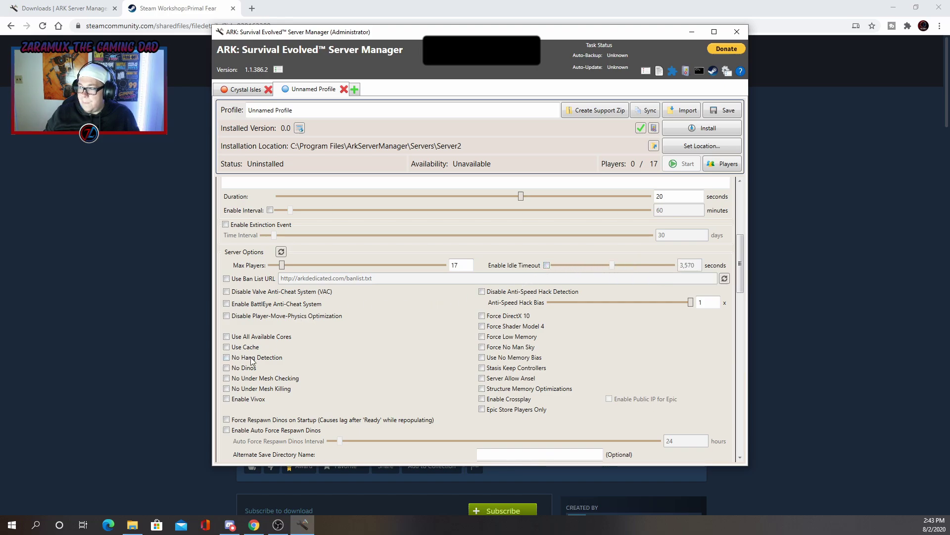
Step: Start a launcher argument with "-" in the command line settings and clear it again
scroll(242, 345, "down", 2)
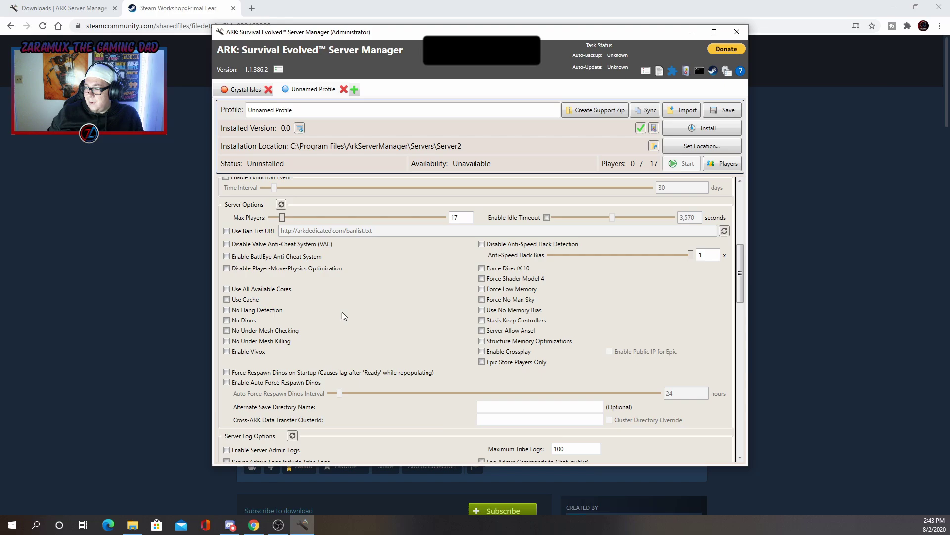
scroll(319, 258, "down", 8)
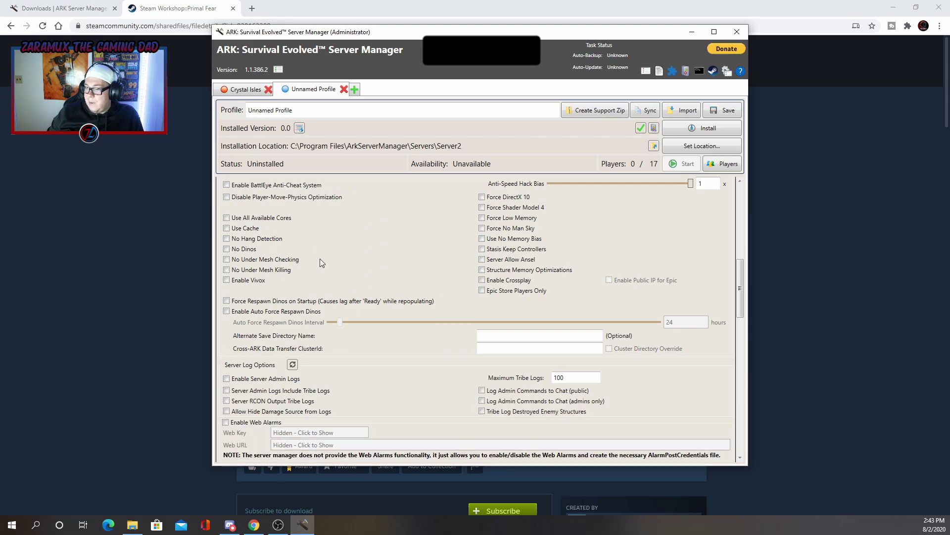
scroll(320, 259, "down", 5)
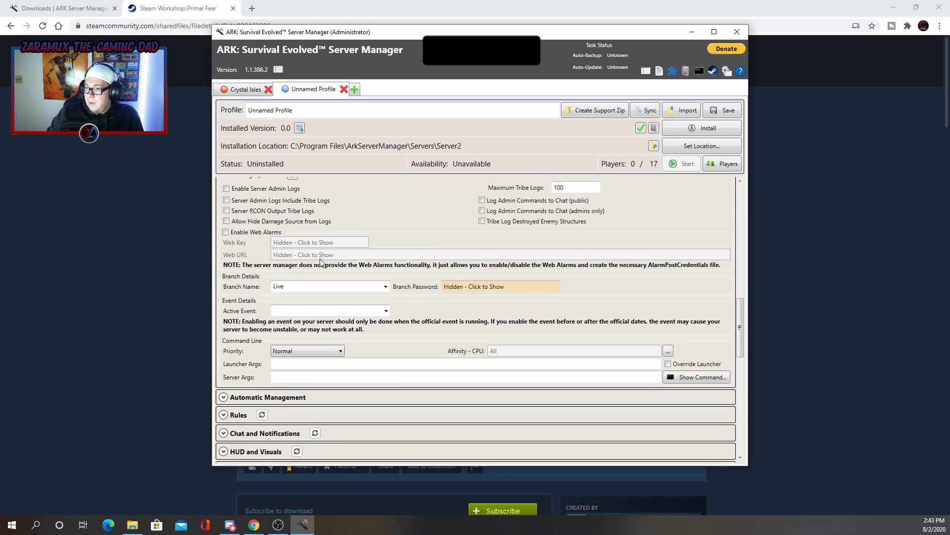
scroll(333, 253, "down", 2)
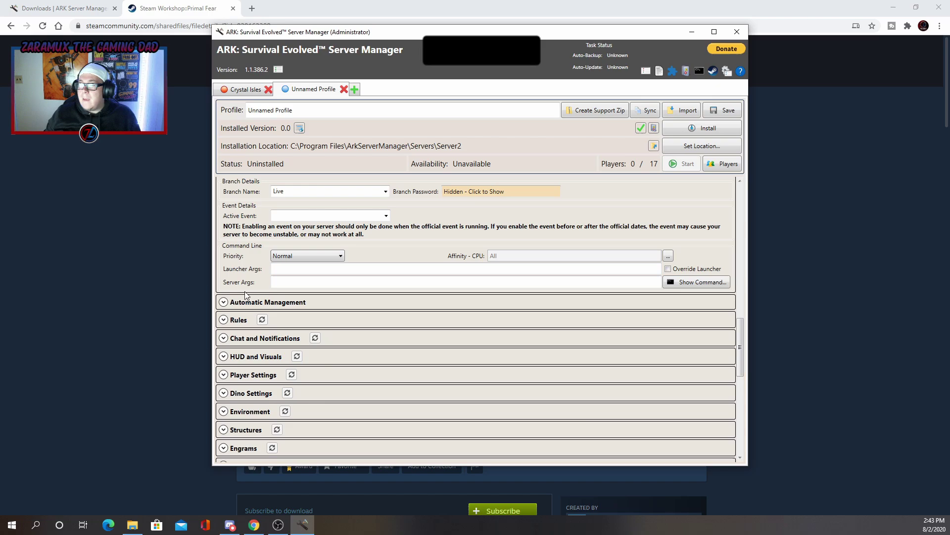
left_click(292, 269)
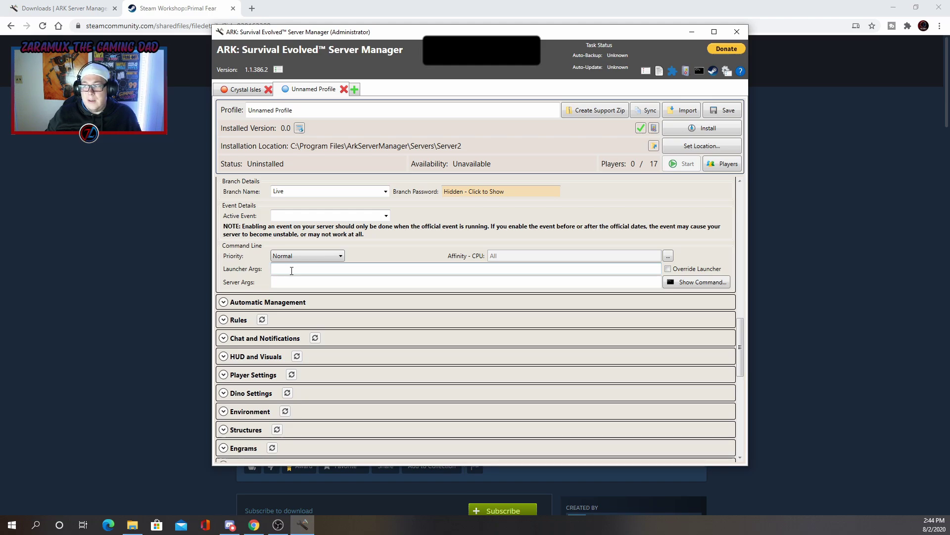
type("-")
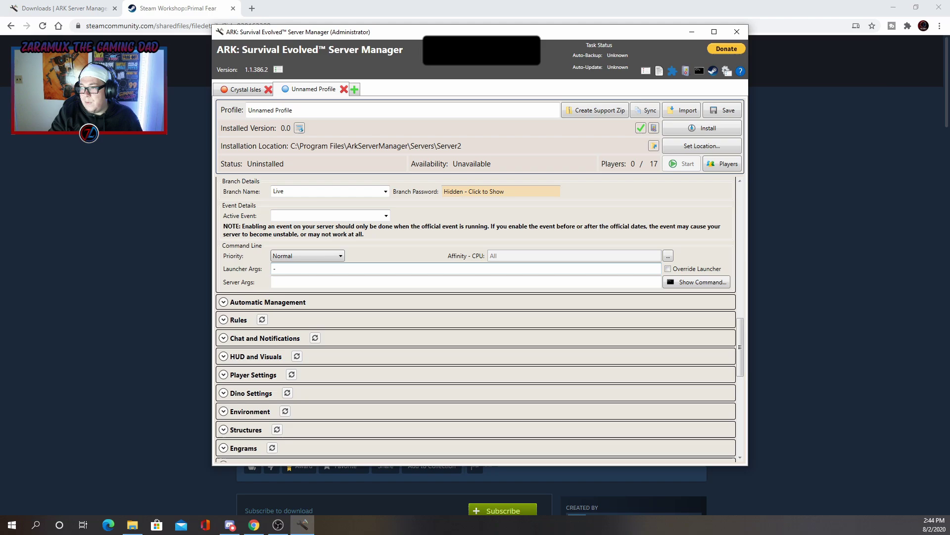
type("-")
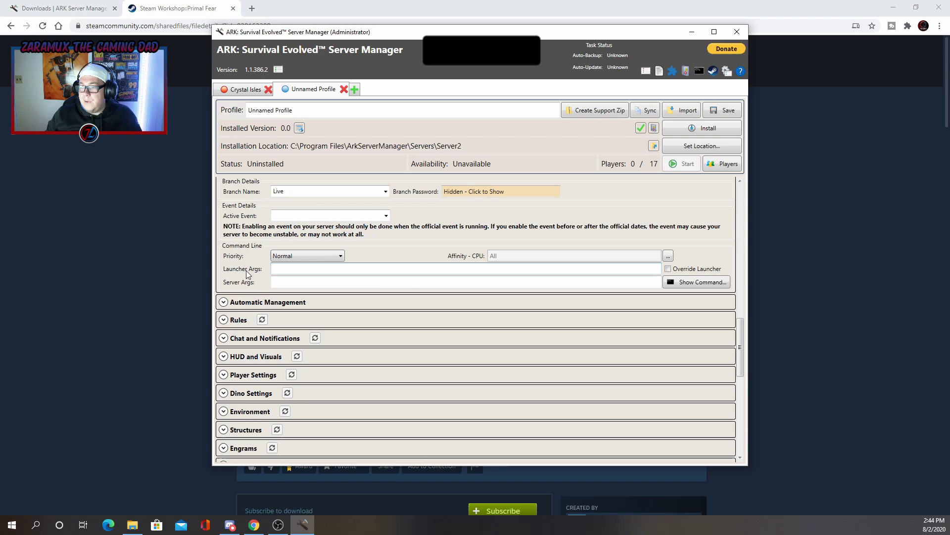
Step: Collapse the Administration section, view the Automatic Management settings, and collapse them again without changes
scroll(256, 249, "up", 5)
scroll(256, 249, "up", 15)
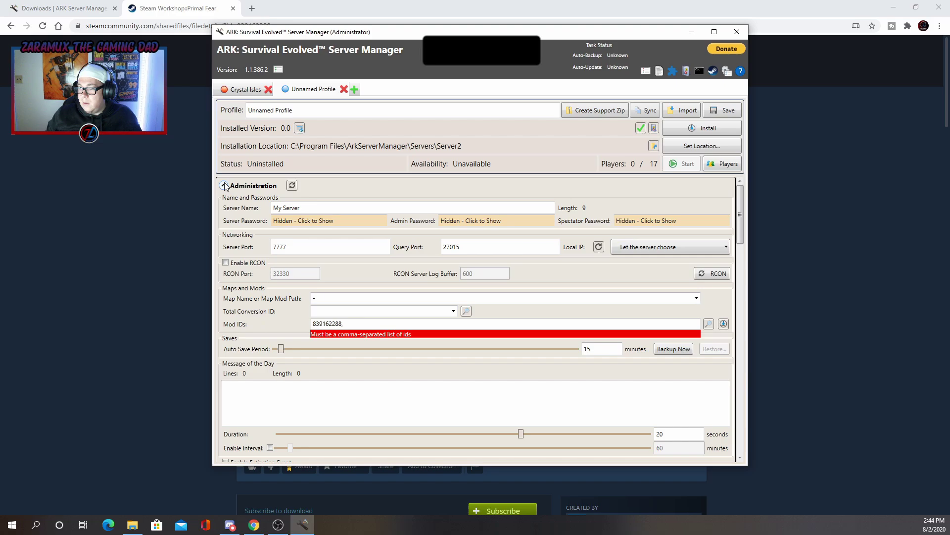
left_click(224, 186)
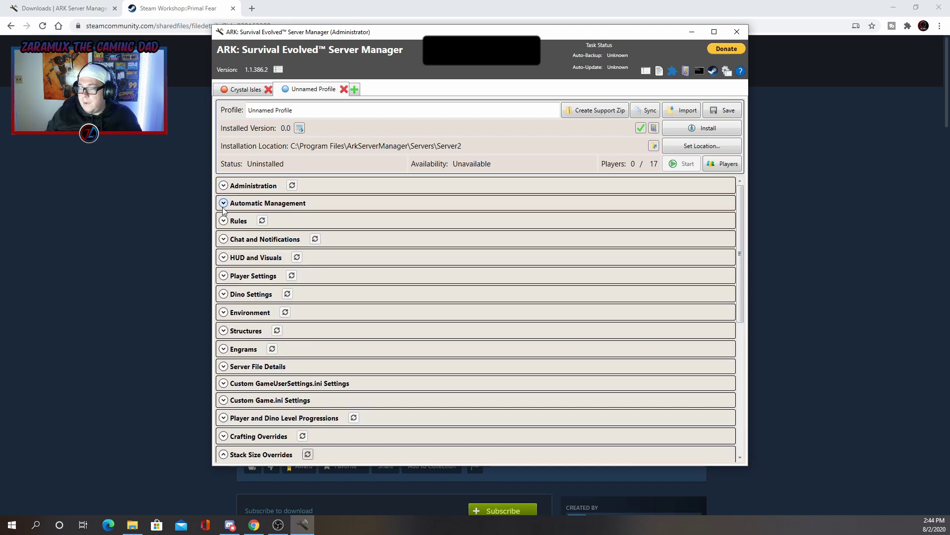
left_click(224, 202)
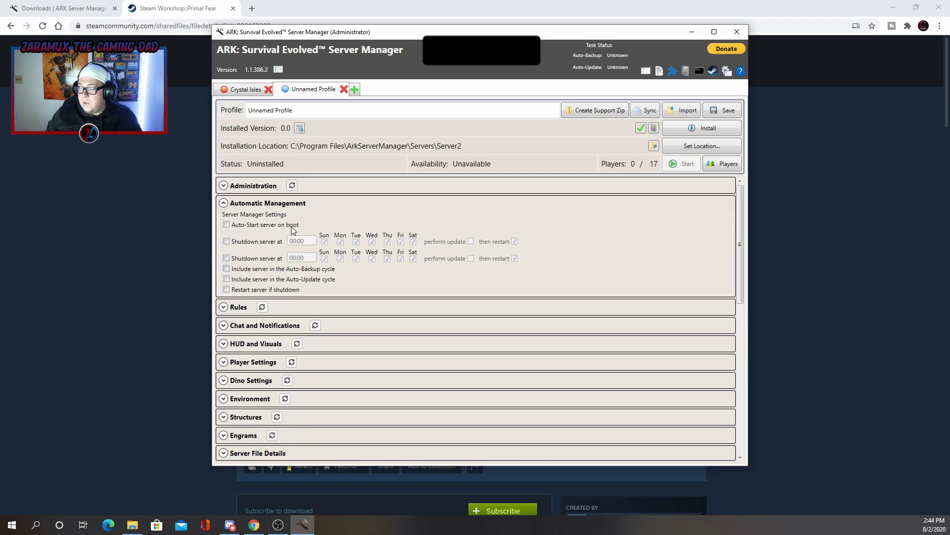
left_click(224, 203)
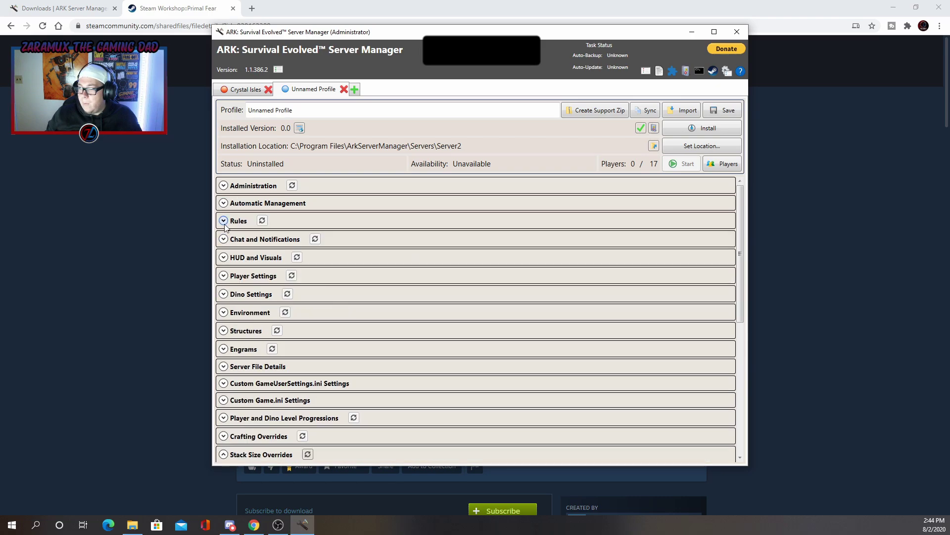
Step: In the Rules section, enable the difficulty override and set the max dino level to 150
left_click(223, 221)
scroll(277, 316, "down", 1)
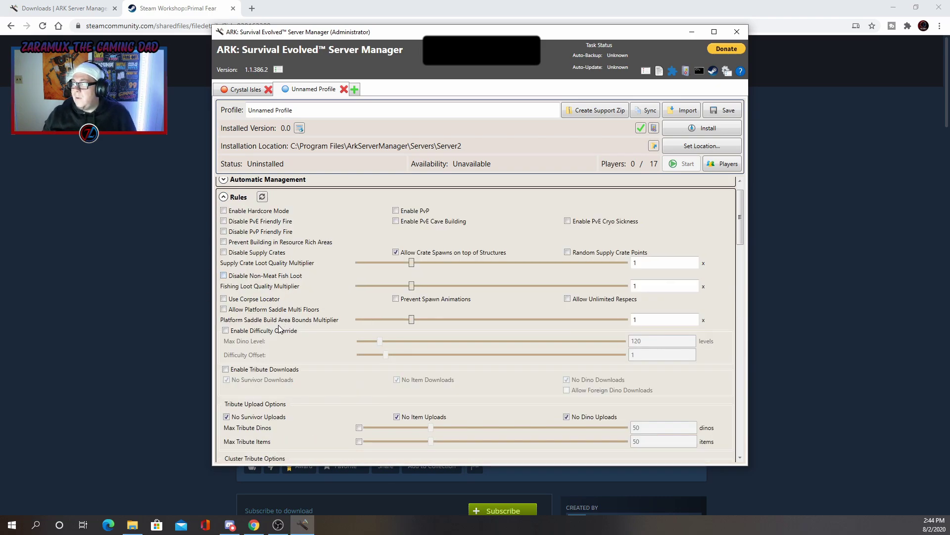
scroll(269, 267, "up", 1)
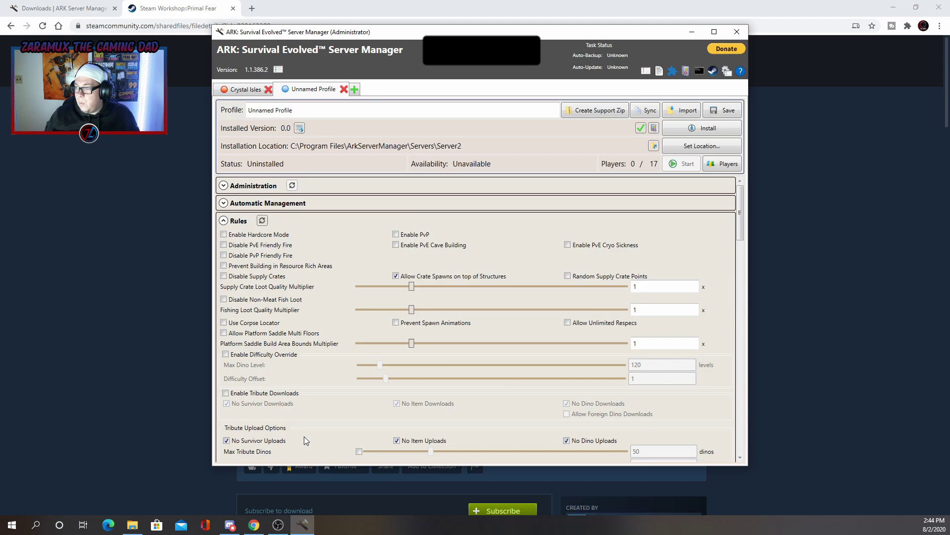
scroll(292, 347, "down", 1)
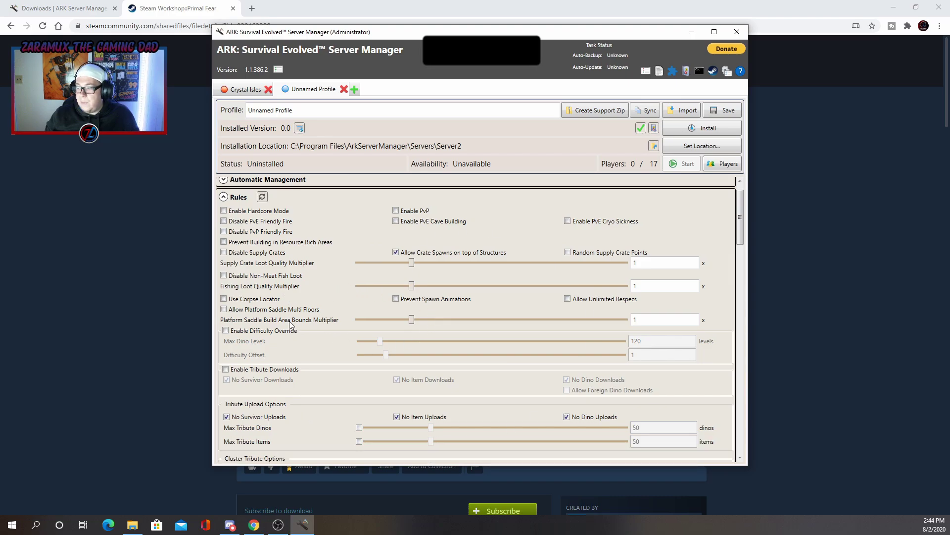
scroll(293, 326, "up", 1)
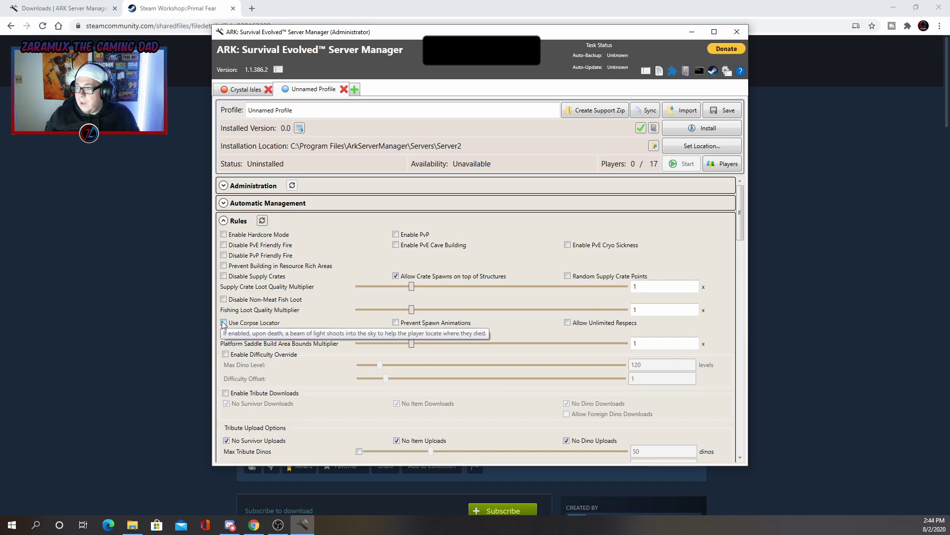
left_click(226, 354)
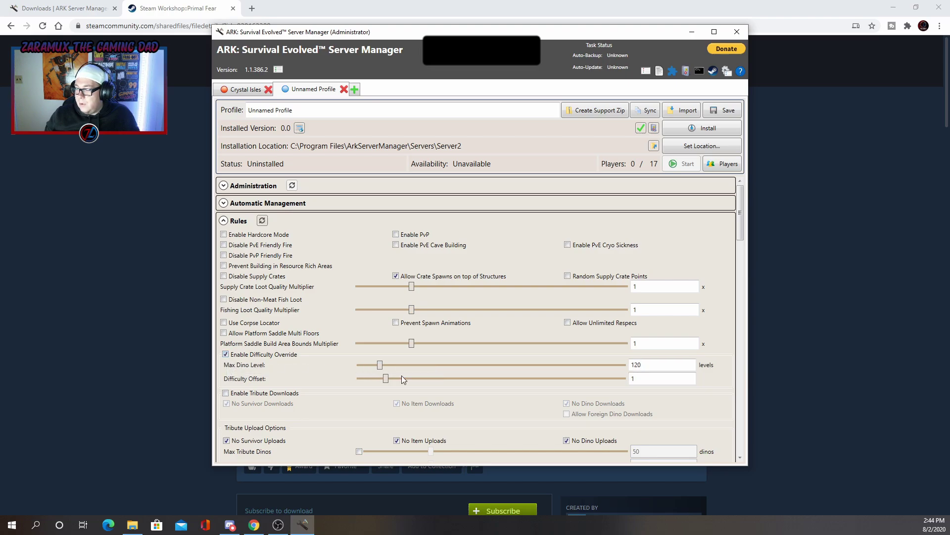
left_click_drag(379, 366, 388, 366)
left_click(644, 361)
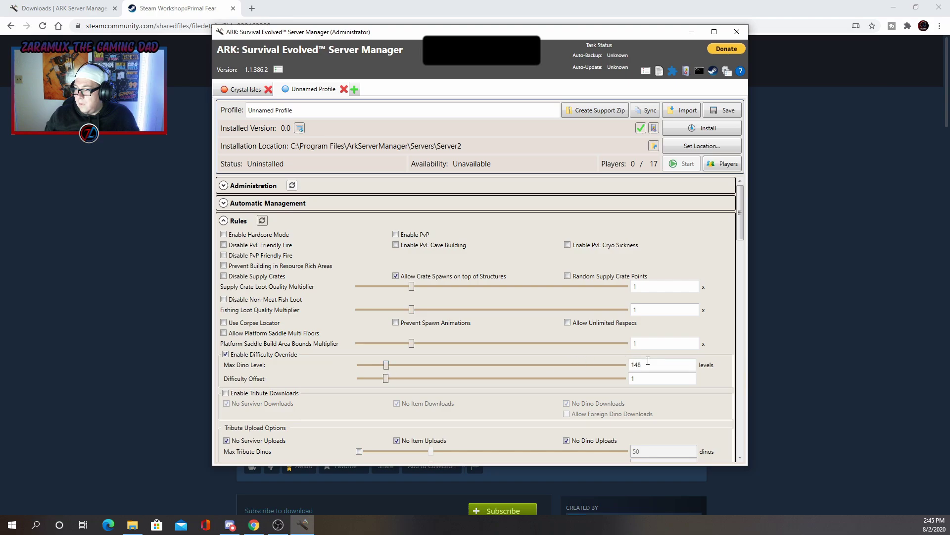
key("ctrl+a")
type("150")
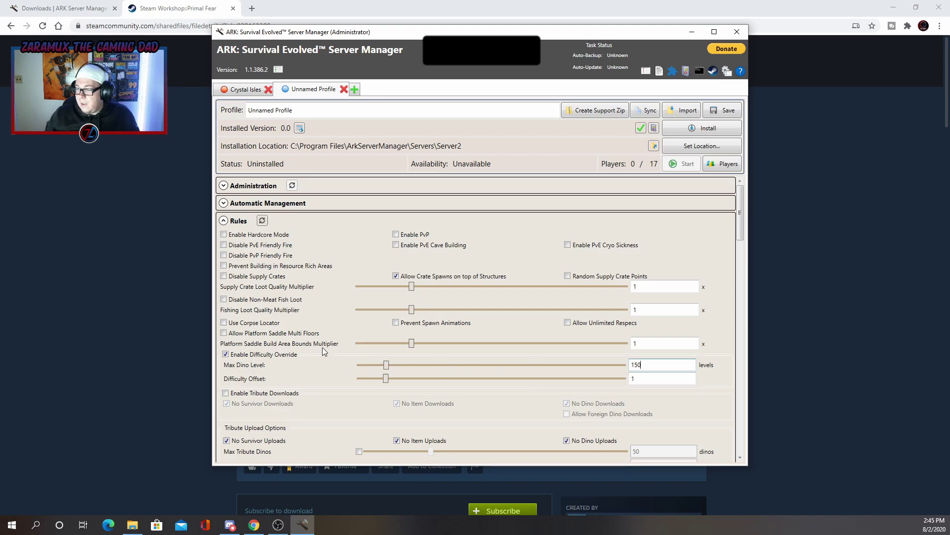
Step: Examine the remaining Rules settings, from tribute and cluster options through PvP, tribes, recipes and diseases to the cryopod nerf and Genesis options
scroll(240, 307, "down", 5)
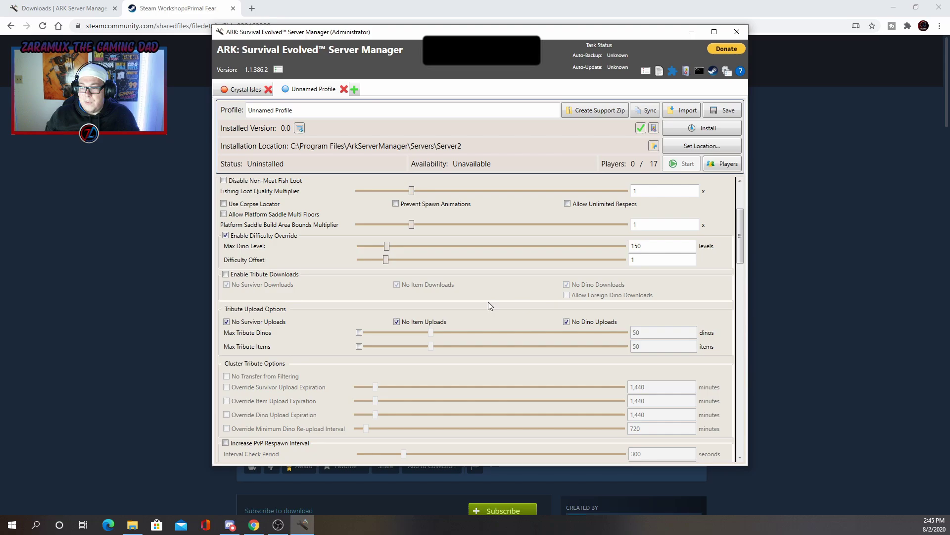
scroll(256, 294, "down", 3)
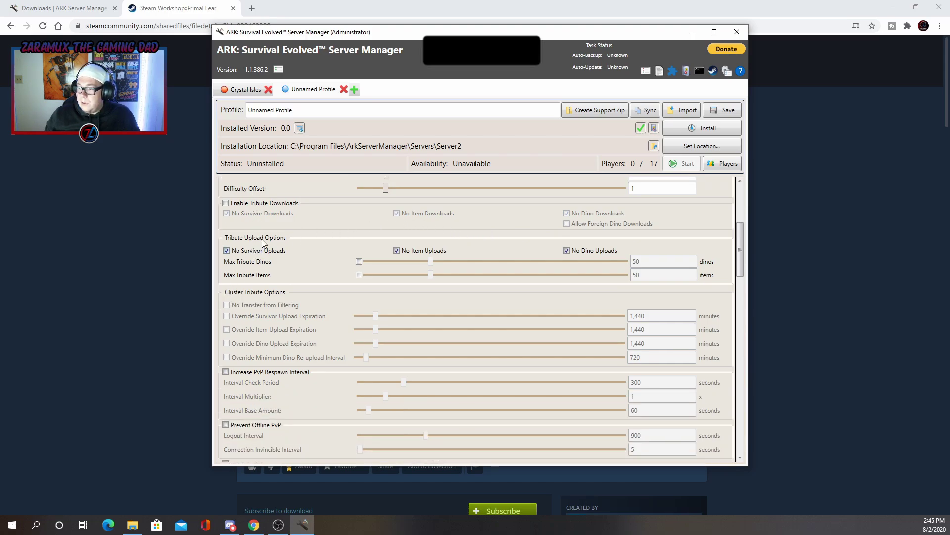
scroll(262, 244, "down", 1)
scroll(263, 245, "down", 1)
scroll(263, 245, "up", 1)
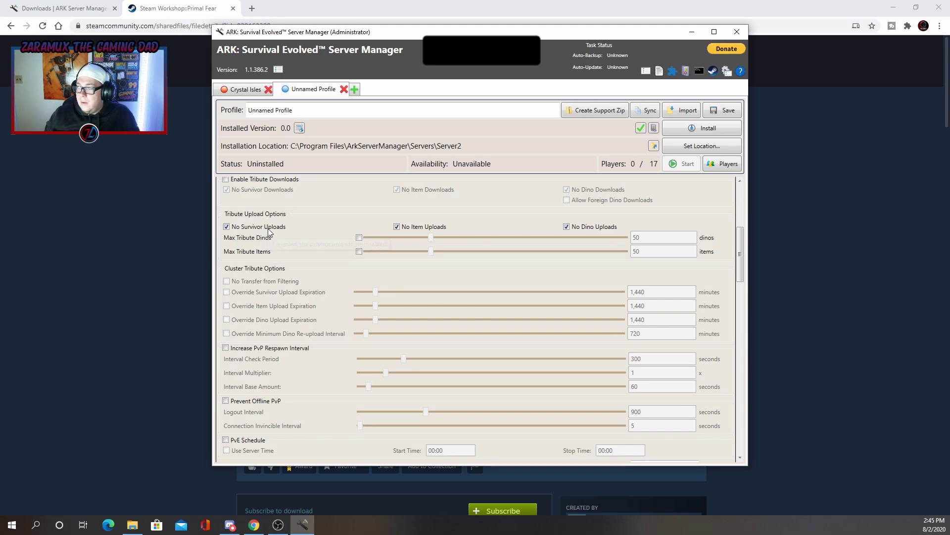
scroll(362, 227, "up", 2)
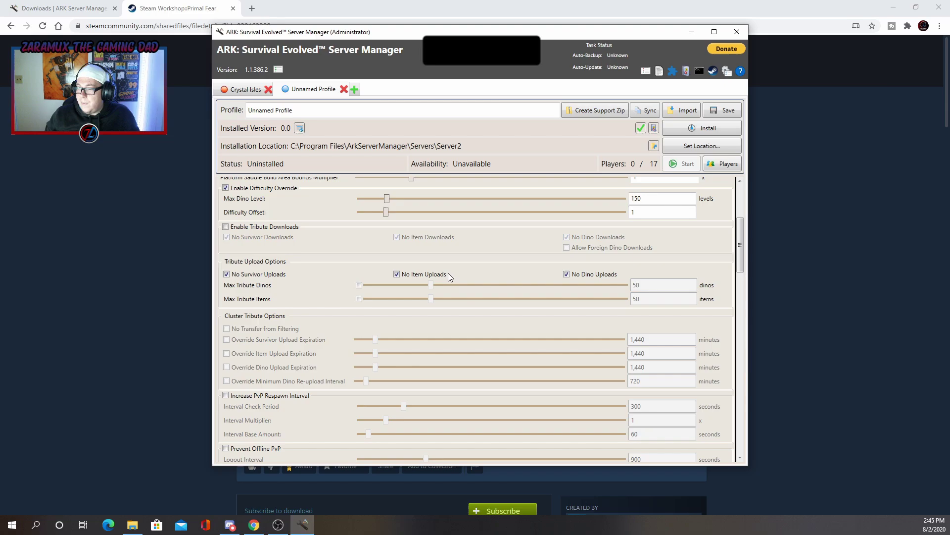
scroll(419, 260, "down", 1)
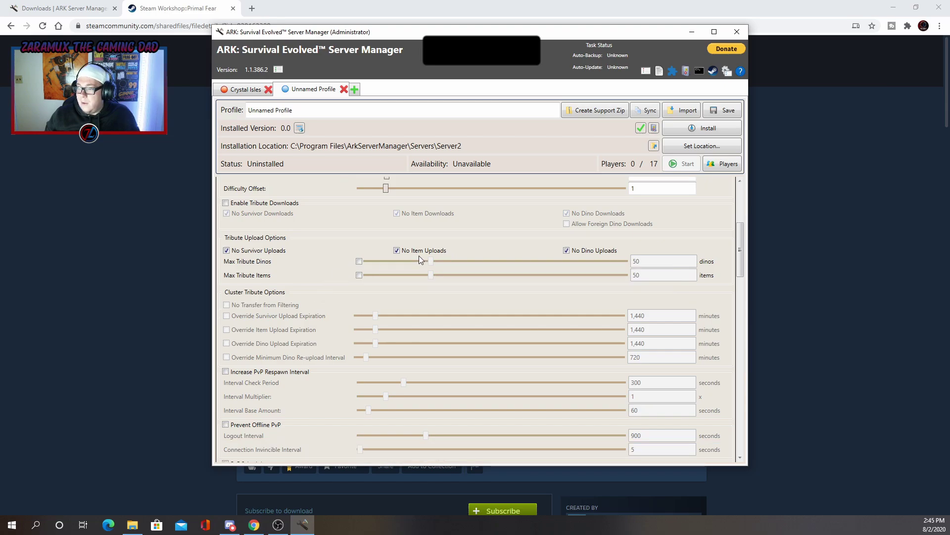
scroll(419, 259, "down", 4)
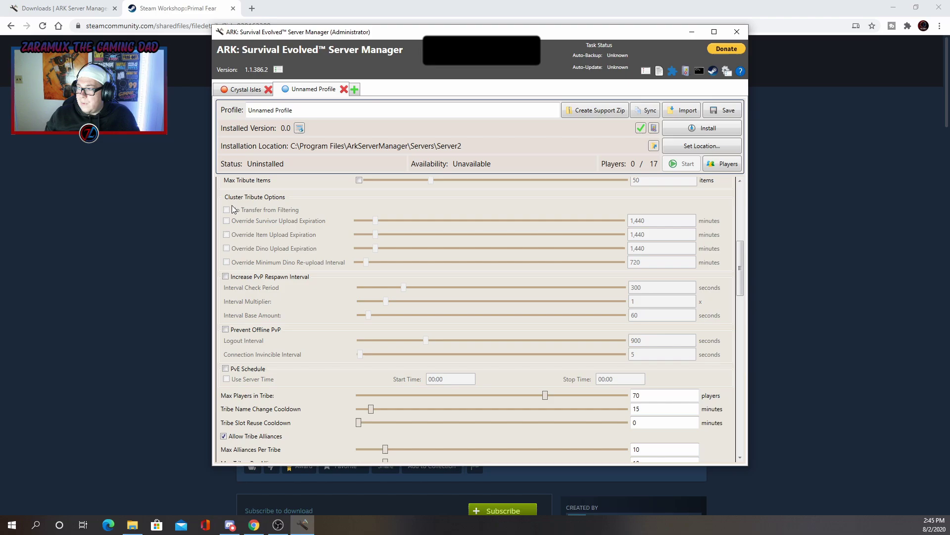
scroll(291, 259, "down", 2)
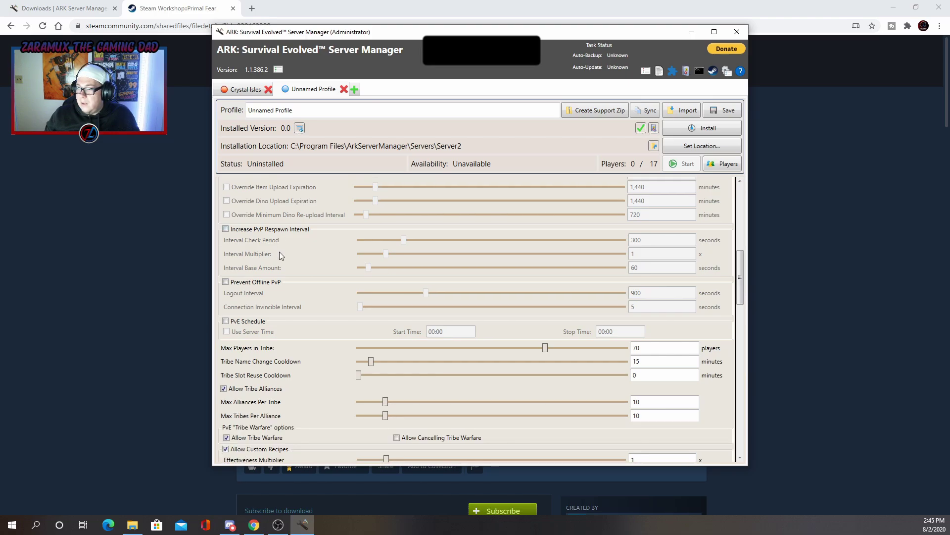
scroll(297, 242, "down", 2)
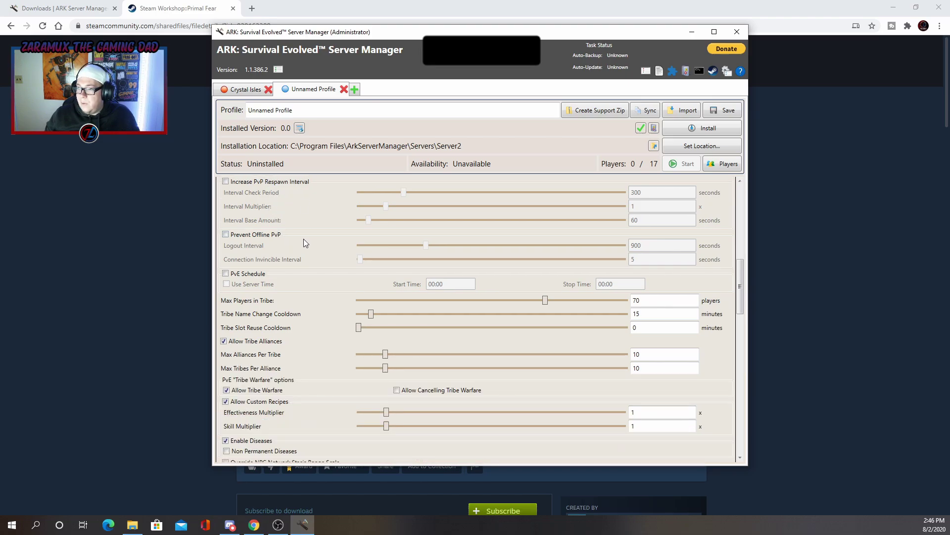
scroll(285, 236, "down", 2)
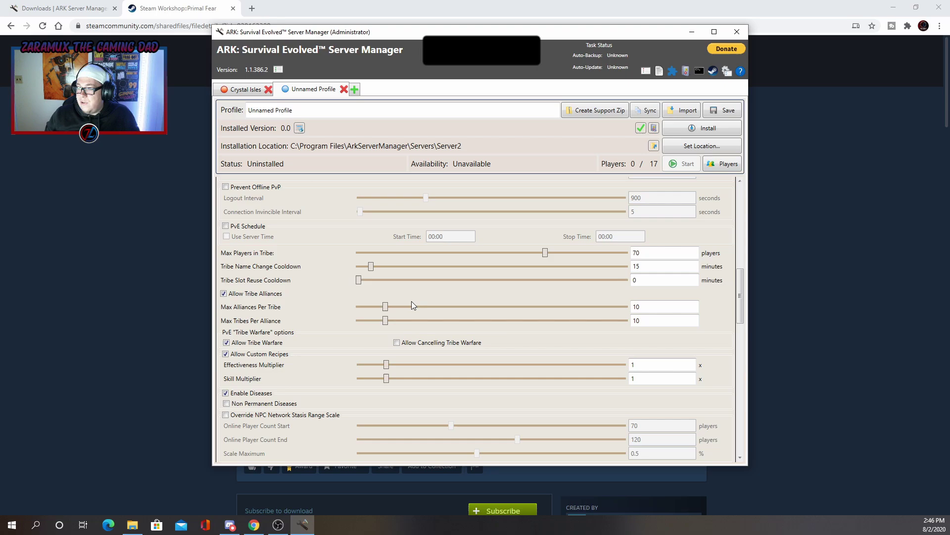
scroll(305, 312, "down", 2)
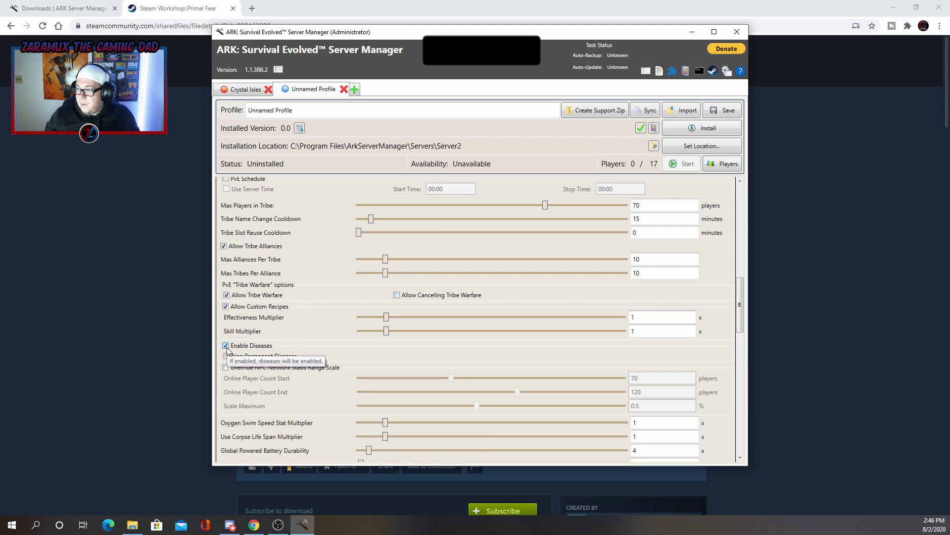
scroll(257, 313, "down", 5)
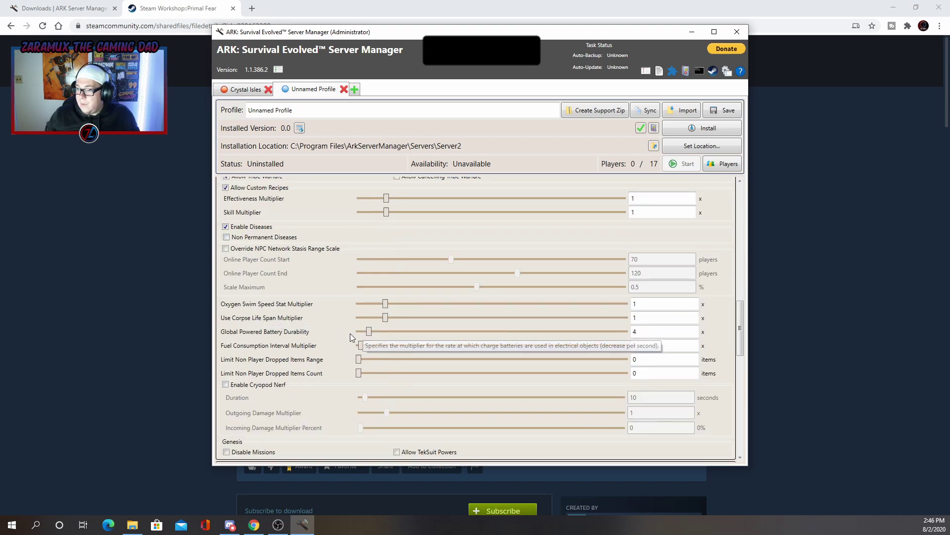
scroll(317, 336, "down", 2)
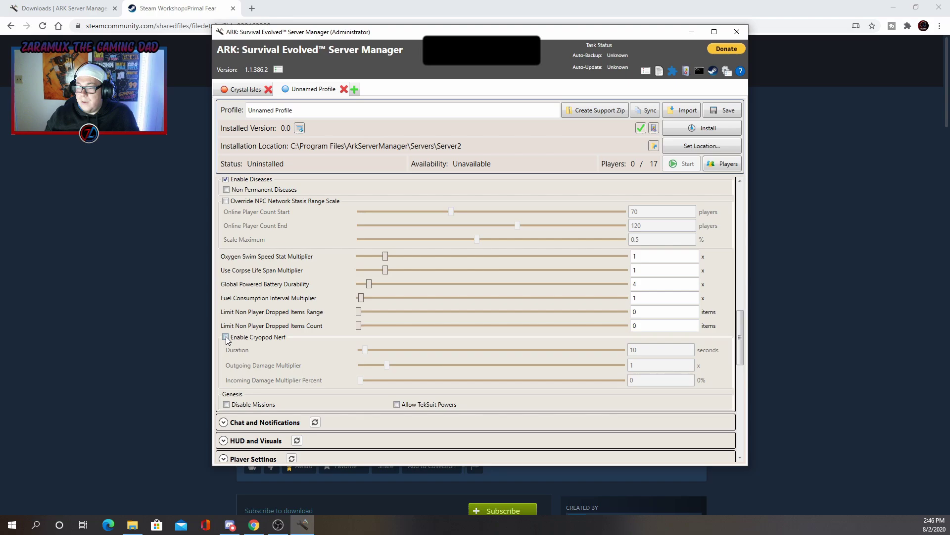
Step: View the Chat and Notifications settings for voice chat, proximity text chat and player notifications, and collapse the section again
scroll(227, 329, "down", 5)
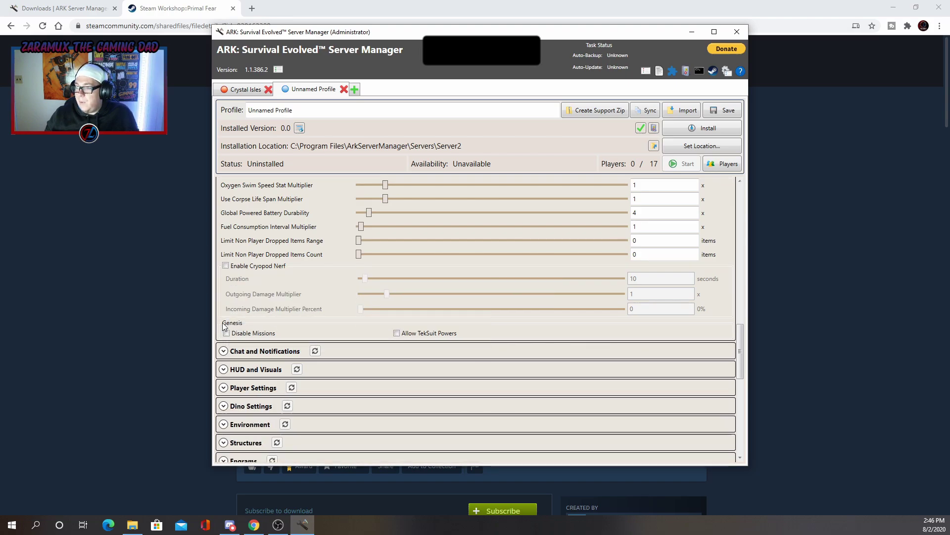
left_click(227, 279)
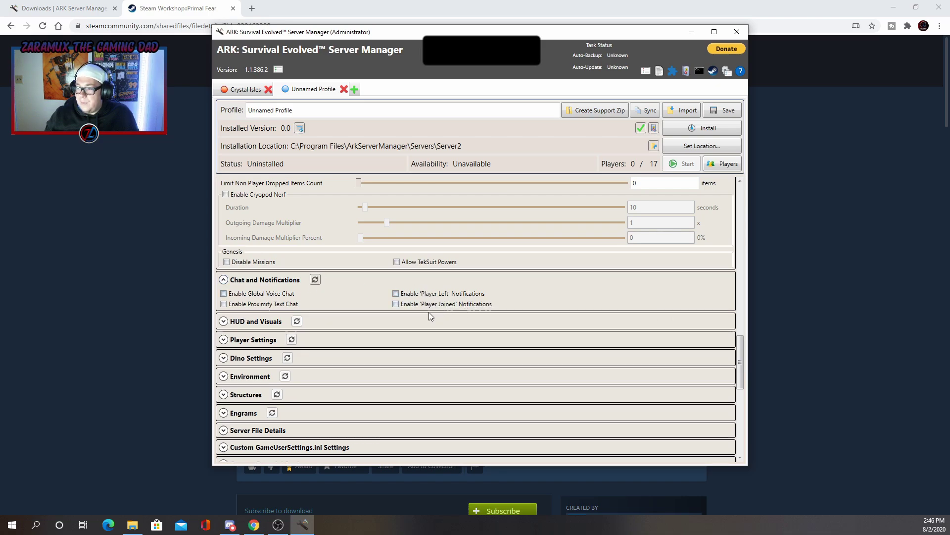
left_click(236, 285)
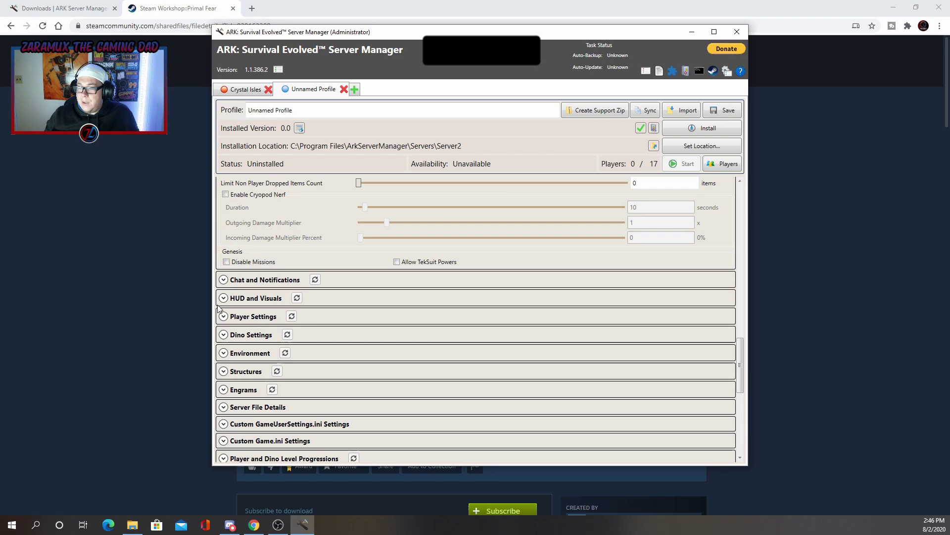
Step: In the HUD and Visuals section, enable Show Floating Damage Text and Allow Third-Person View
left_click(224, 298)
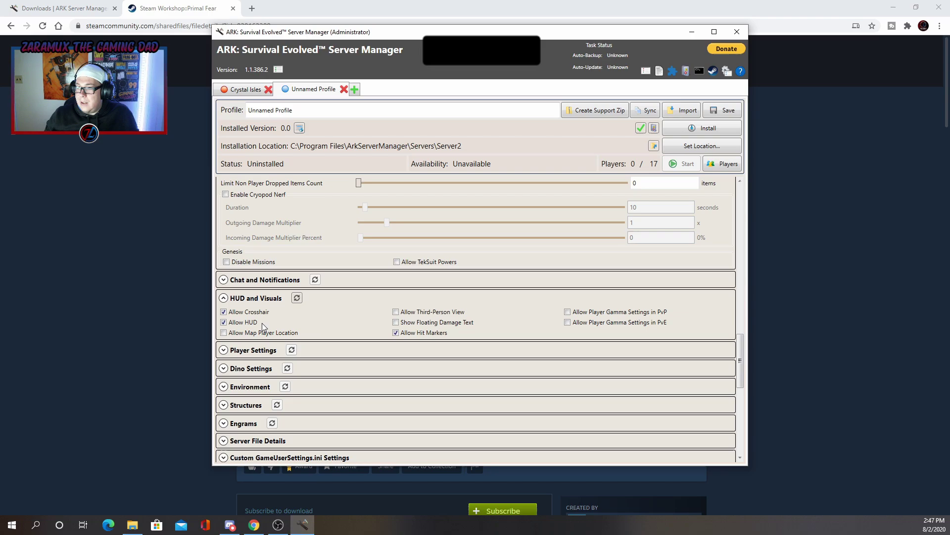
left_click(396, 322)
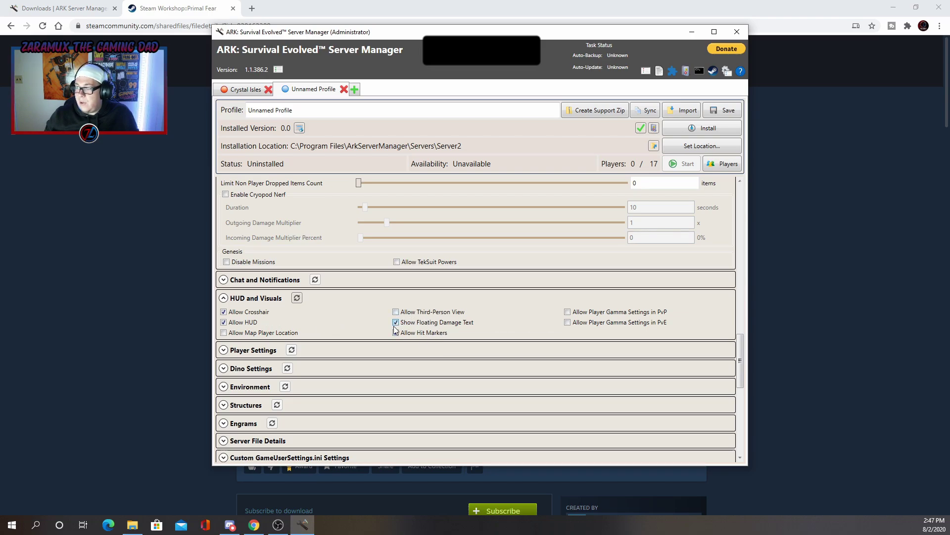
left_click(396, 312)
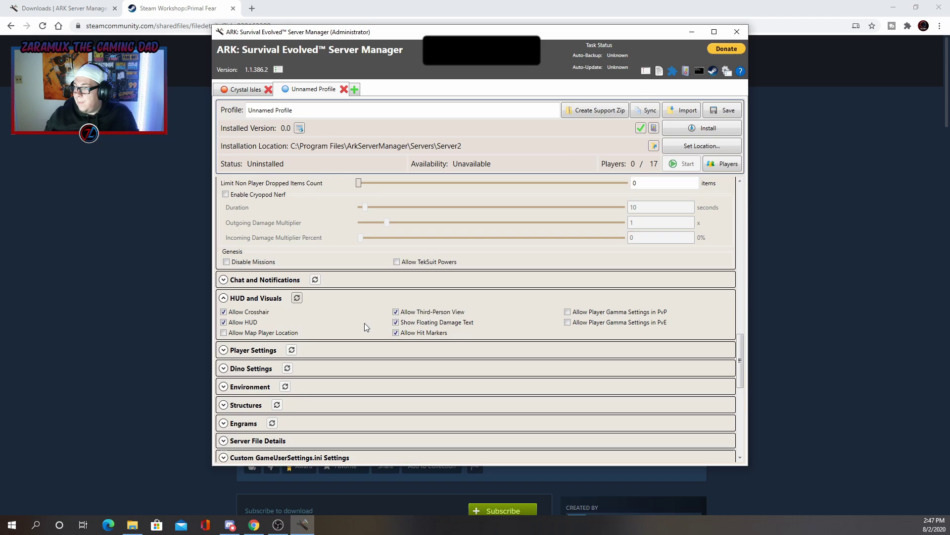
Step: Expand the Player Settings section, look through its multipliers, and turn on Enable Flyer-Carry
scroll(351, 299, "down", 1)
scroll(346, 299, "down", 1)
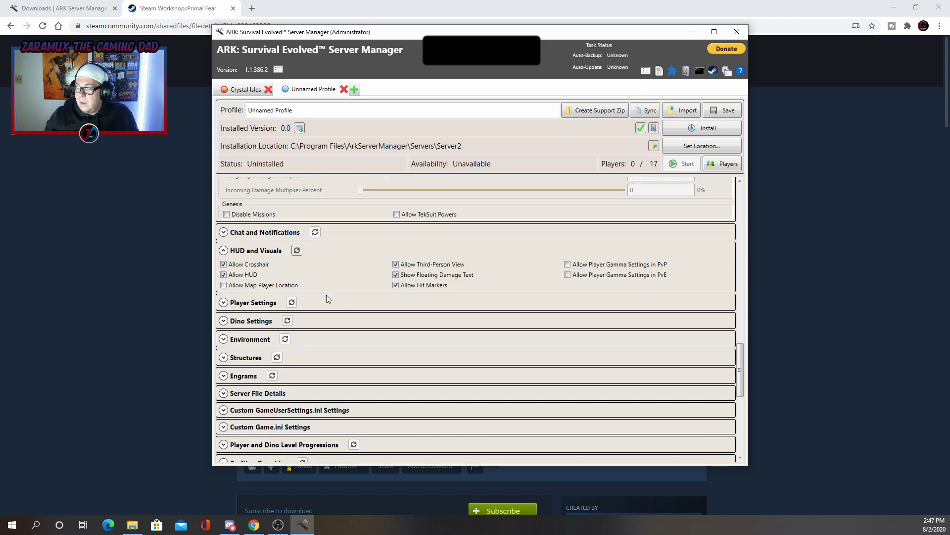
left_click(223, 303)
scroll(251, 286, "down", 5)
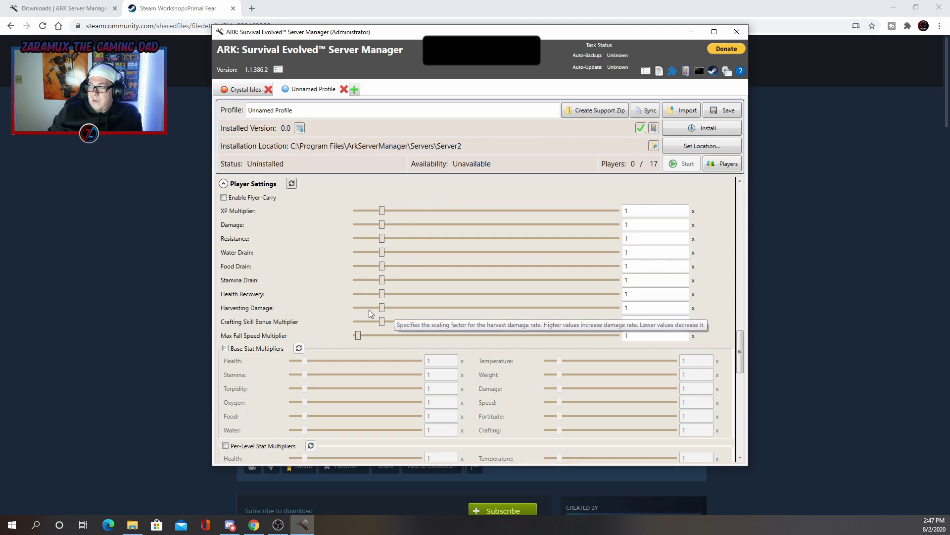
scroll(322, 308, "down", 5)
scroll(316, 318, "up", 6)
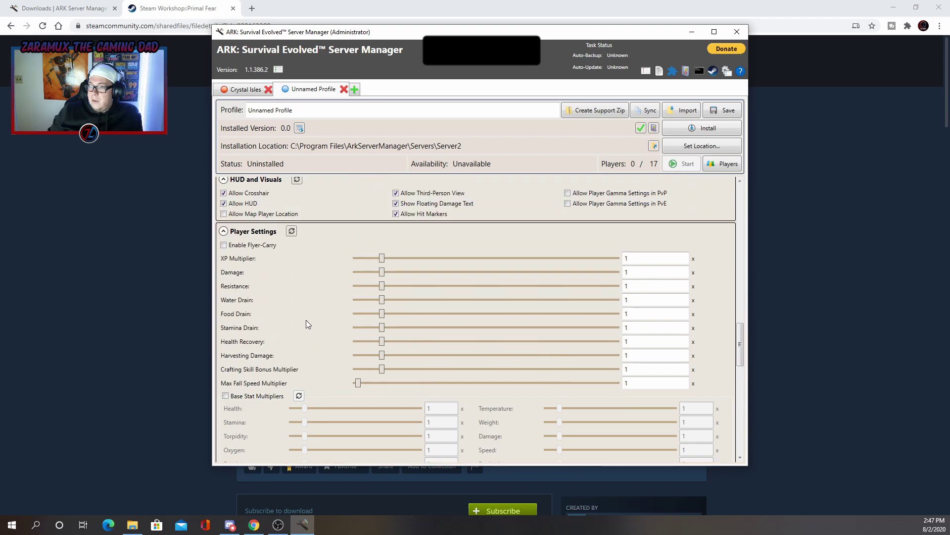
left_click(223, 245)
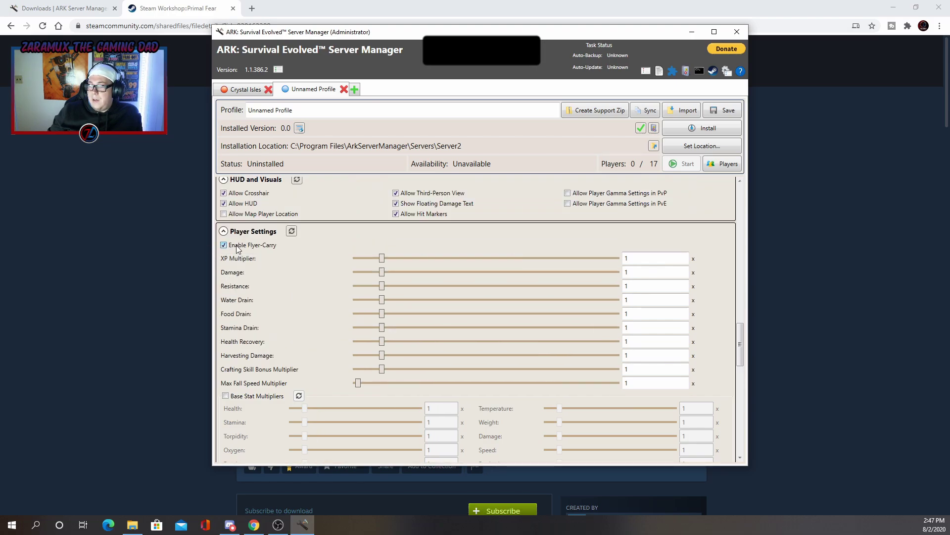
Step: Expand the Dino Settings section and raise the maximum tamed dinos per tribe to about 3,938
scroll(238, 249, "down", 9)
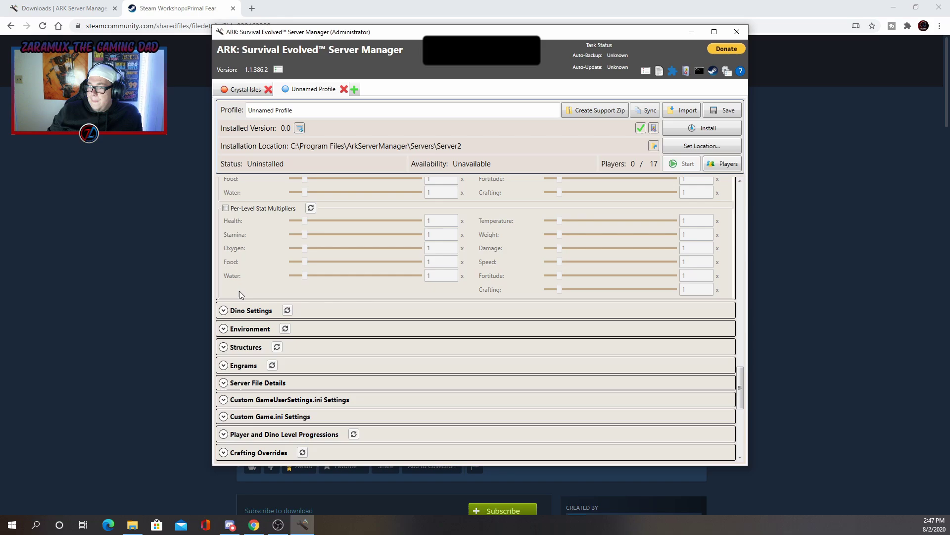
left_click(221, 312)
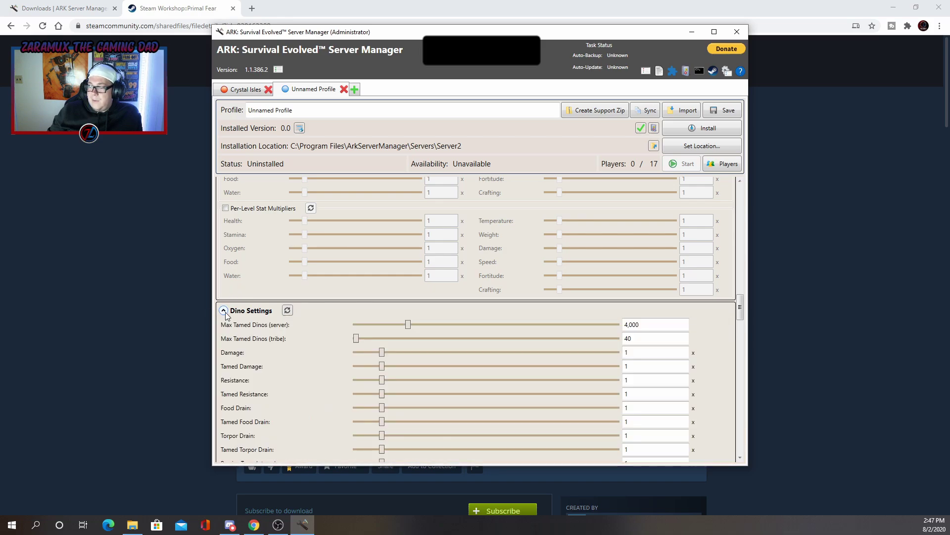
scroll(263, 248, "down", 4)
scroll(263, 248, "down", 3)
scroll(263, 254, "up", 2)
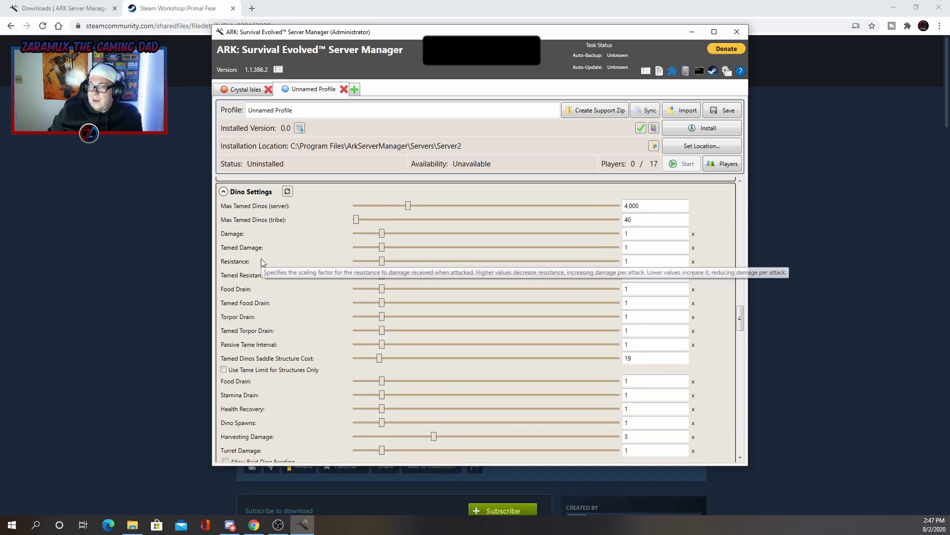
scroll(265, 310, "up", 1)
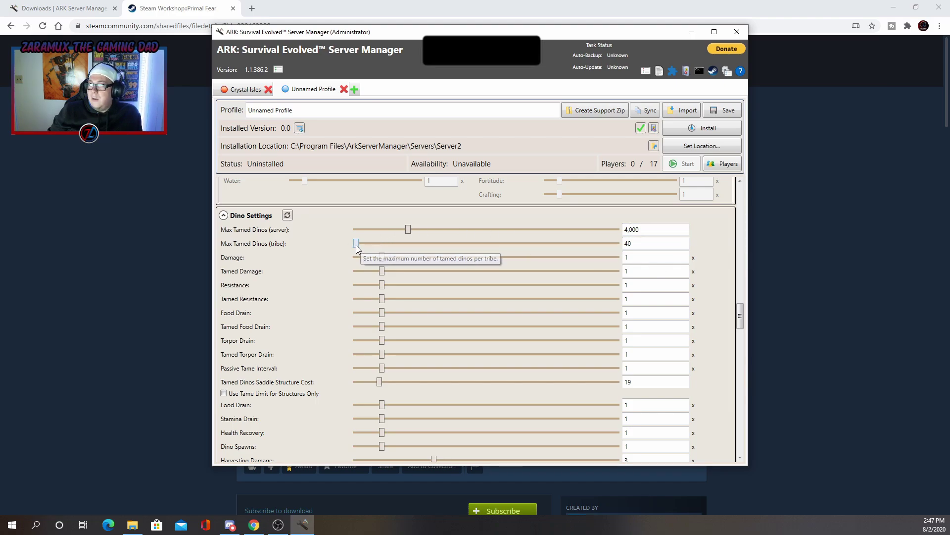
left_click(403, 243)
left_click(368, 243)
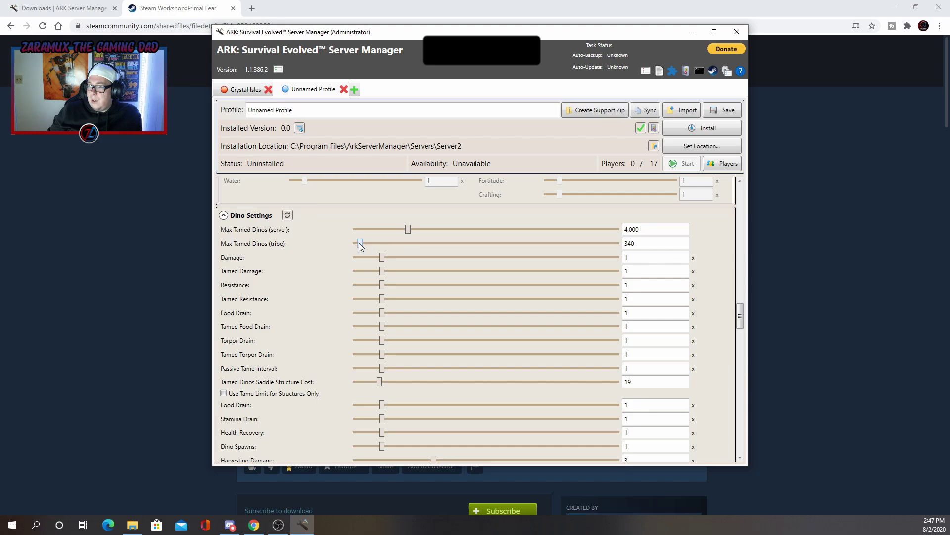
left_click_drag(360, 243, 406, 242)
Step: Examine the Dino Settings from the damage, drain and harvesting multipliers through the flyer, decay and taming options to the dino customization list
scroll(332, 299, "down", 1)
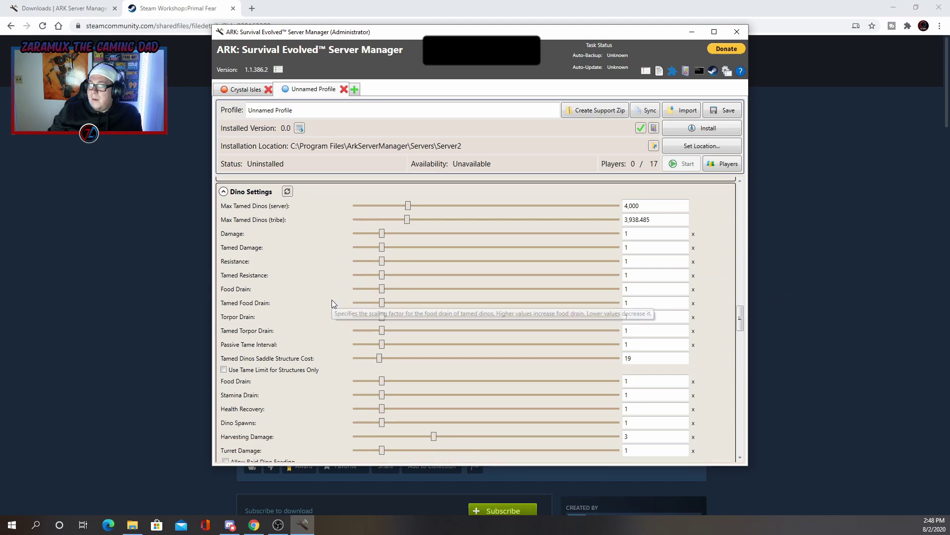
scroll(332, 299, "down", 1)
scroll(325, 302, "up", 1)
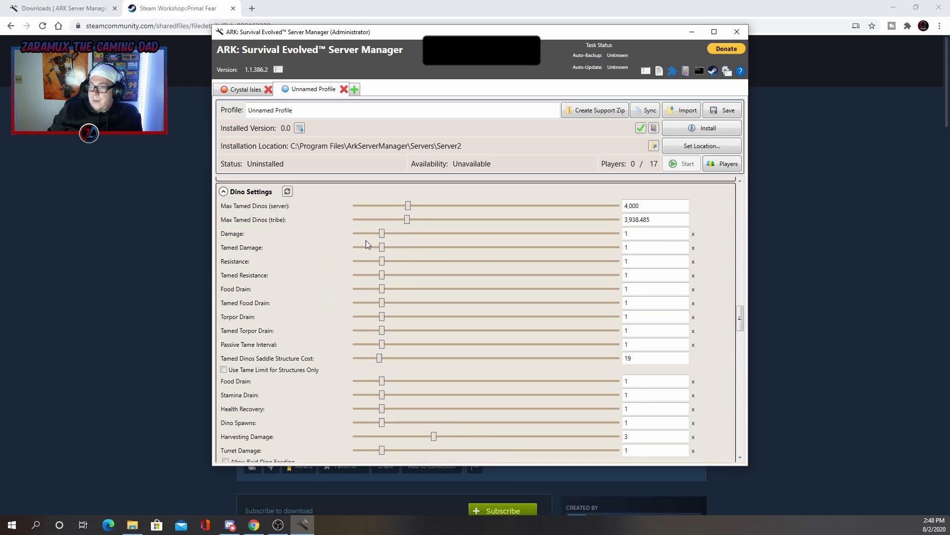
scroll(346, 293, "down", 4)
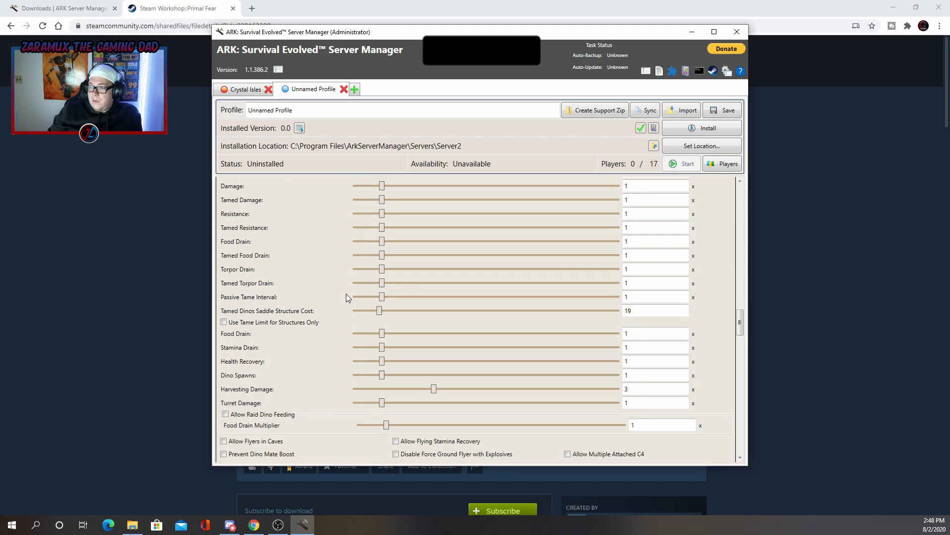
scroll(342, 232, "down", 2)
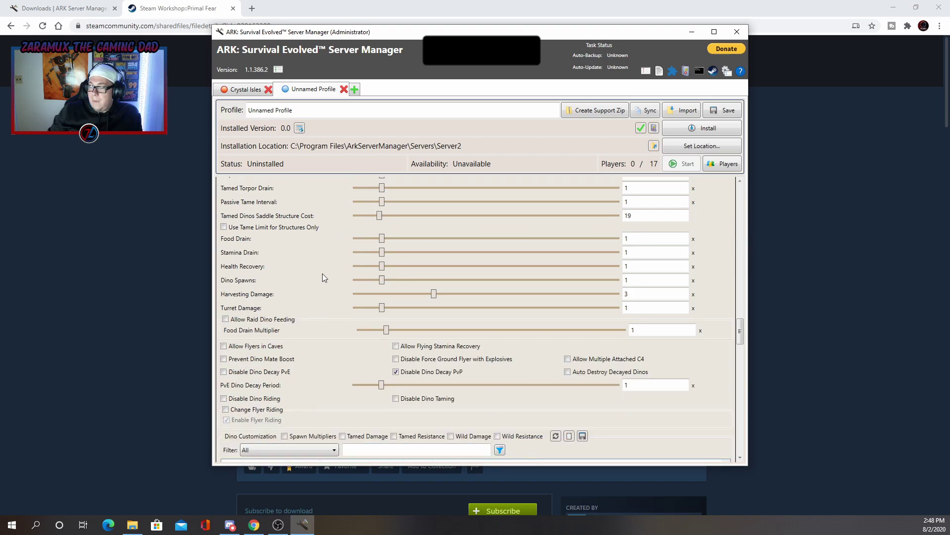
scroll(385, 287, "down", 2)
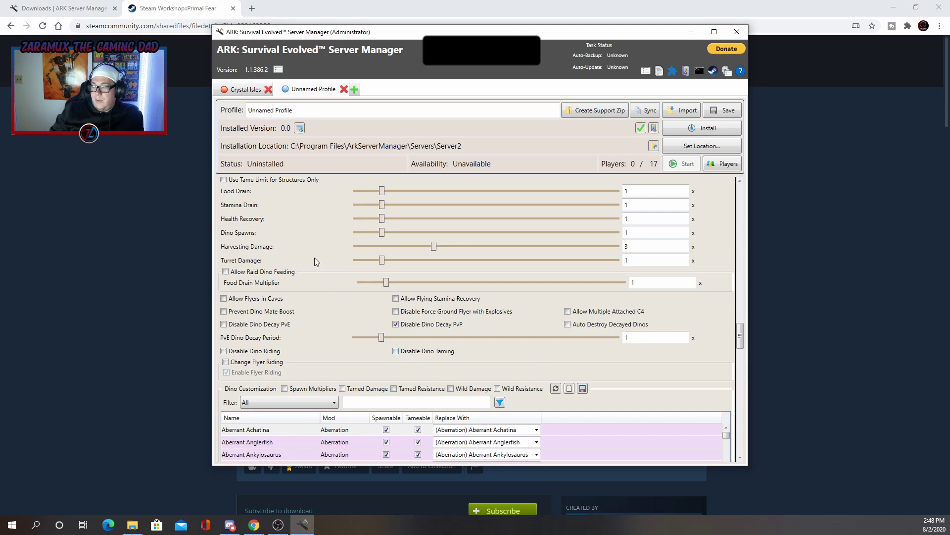
scroll(317, 262, "down", 2)
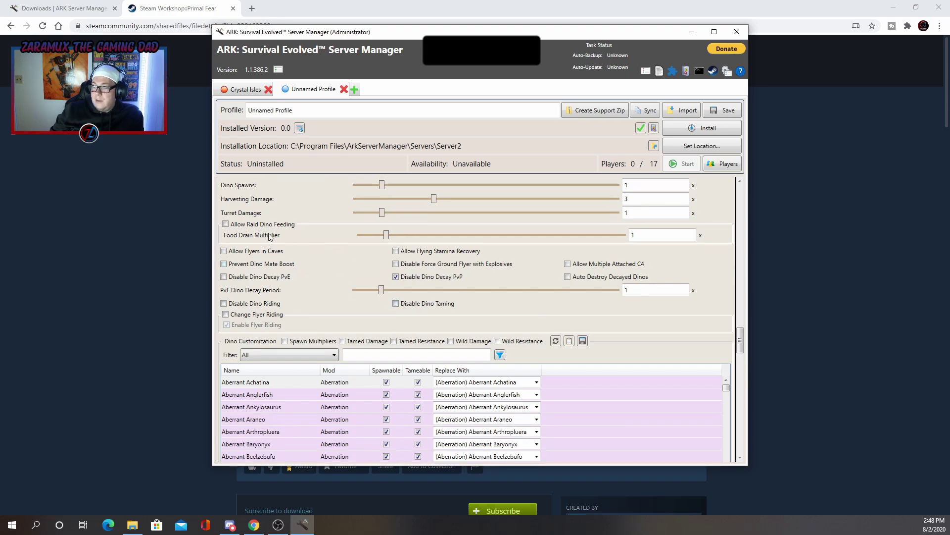
scroll(298, 263, "down", 5)
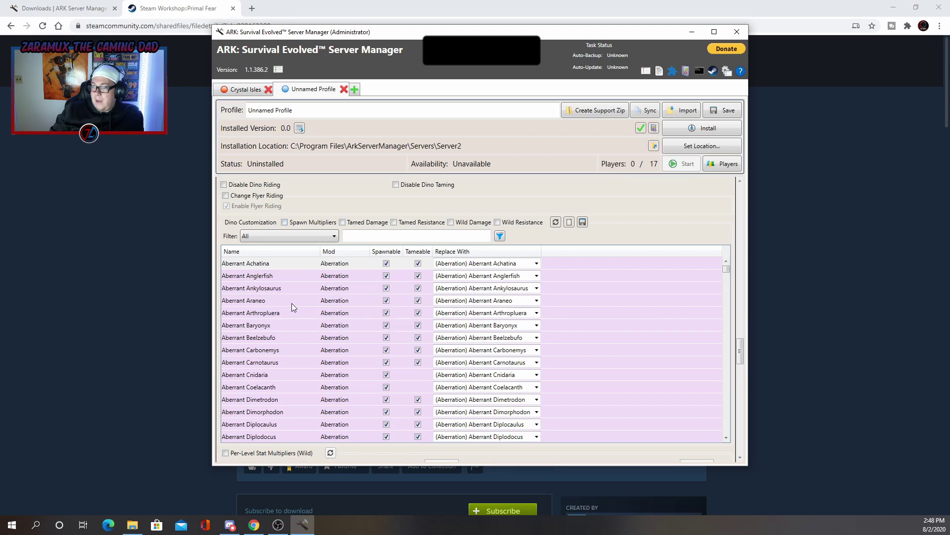
scroll(315, 280, "up", 5)
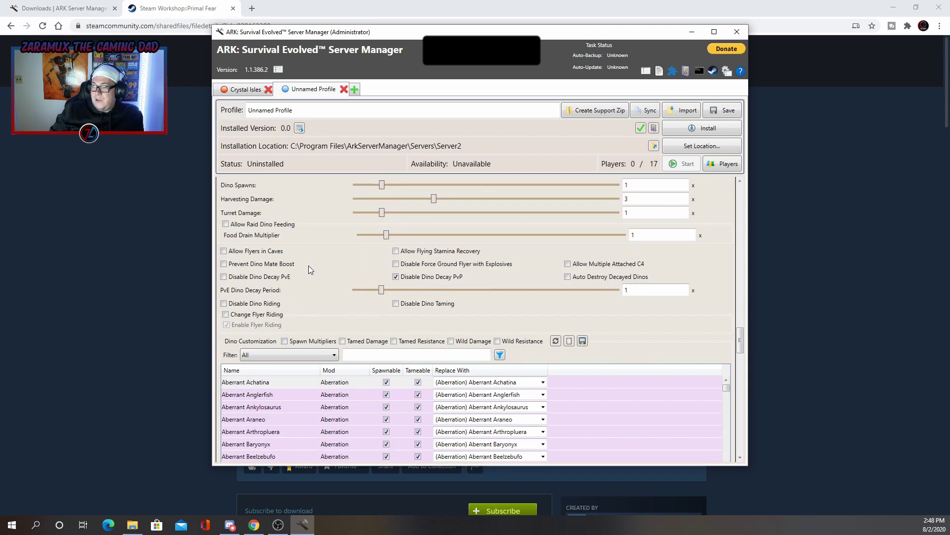
scroll(304, 269, "up", 4)
scroll(295, 269, "down", 2)
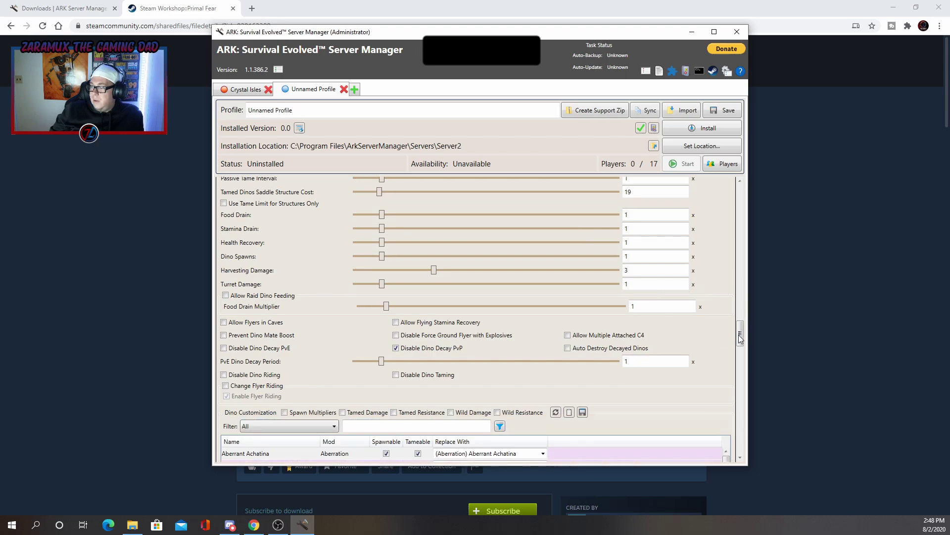
Step: Review the wild and tamed per-level stat multipliers, the dino breeding multipliers and the dino imprinting settings
left_click_drag(742, 335, 739, 377)
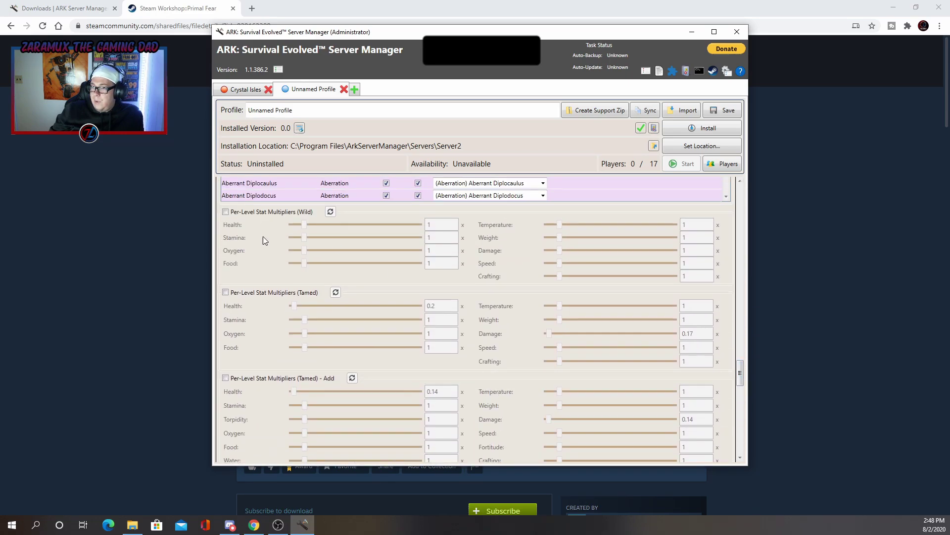
scroll(329, 284, "down", 10)
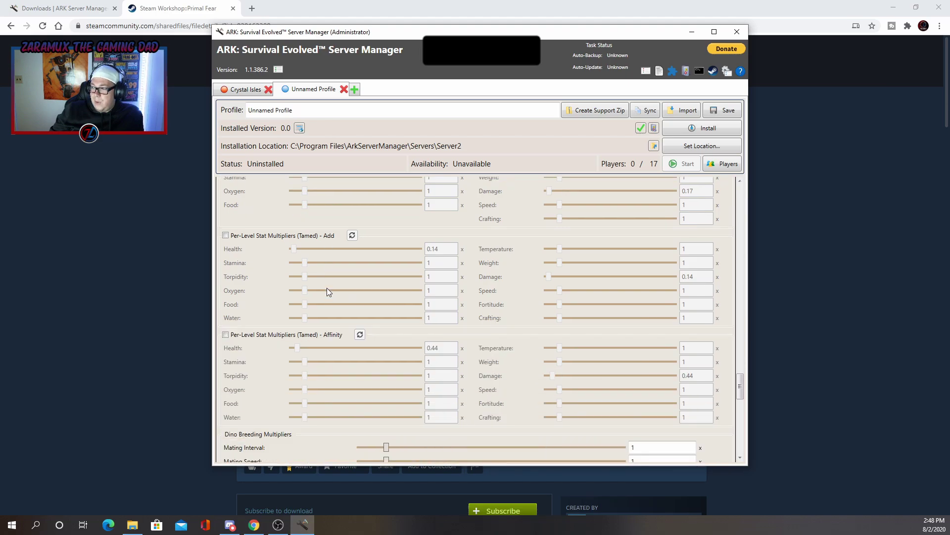
scroll(322, 275, "down", 3)
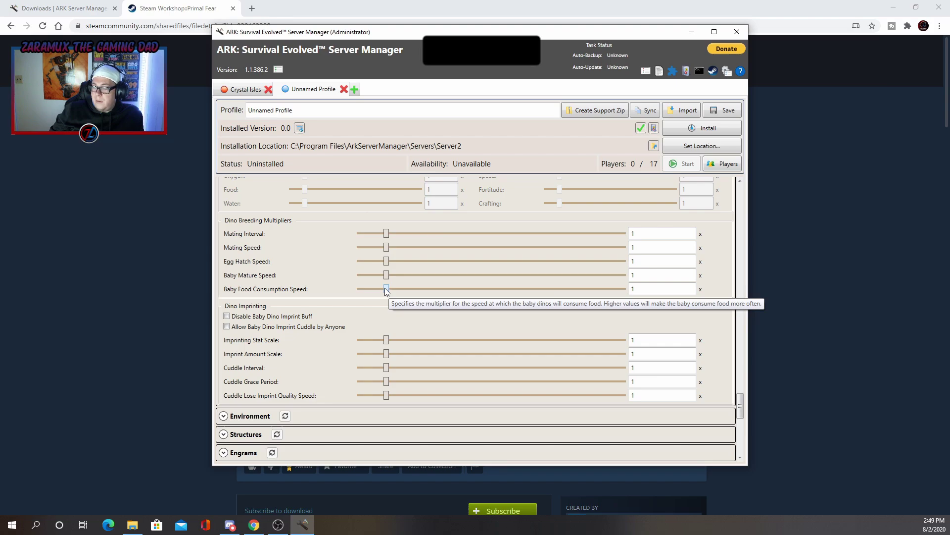
scroll(317, 294, "down", 1)
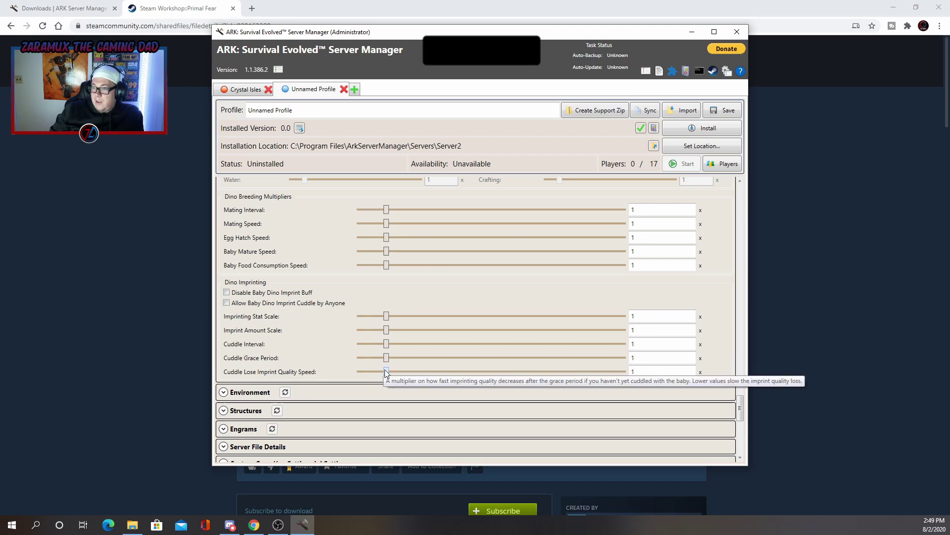
scroll(319, 283, "down", 2)
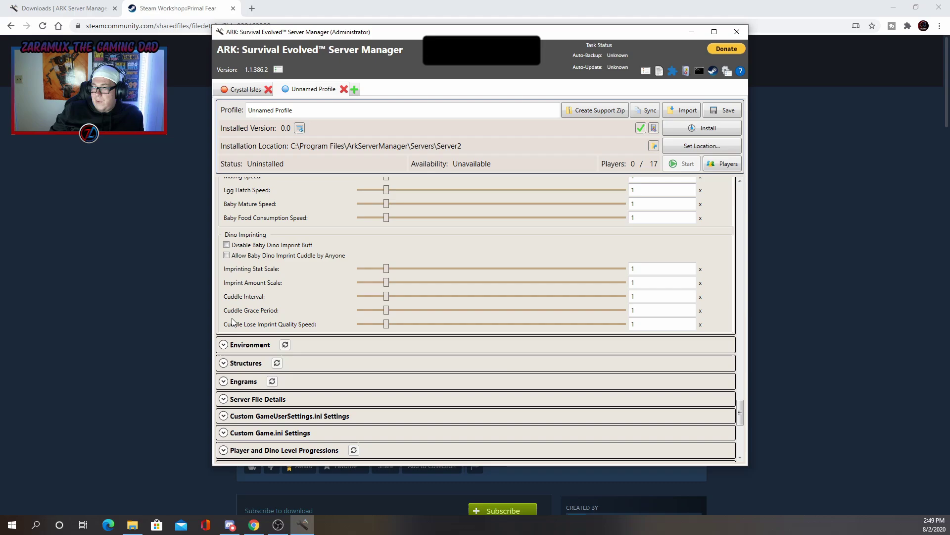
Step: Expand the Environment section and review its taming, harvest, resource respawn and replenish radius settings and the custom harvest amount list
left_click(224, 344)
scroll(243, 321, "down", 8)
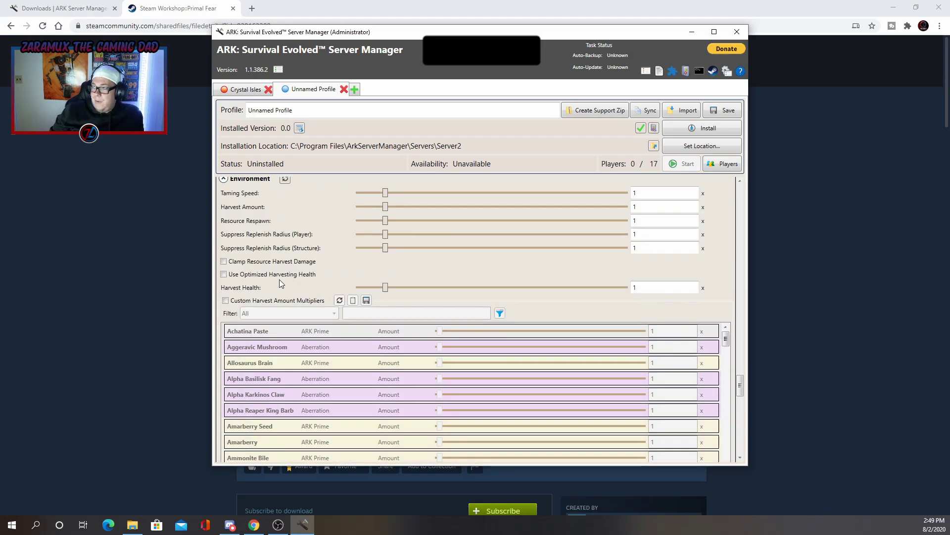
scroll(278, 283, "up", 2)
scroll(255, 286, "up", 1)
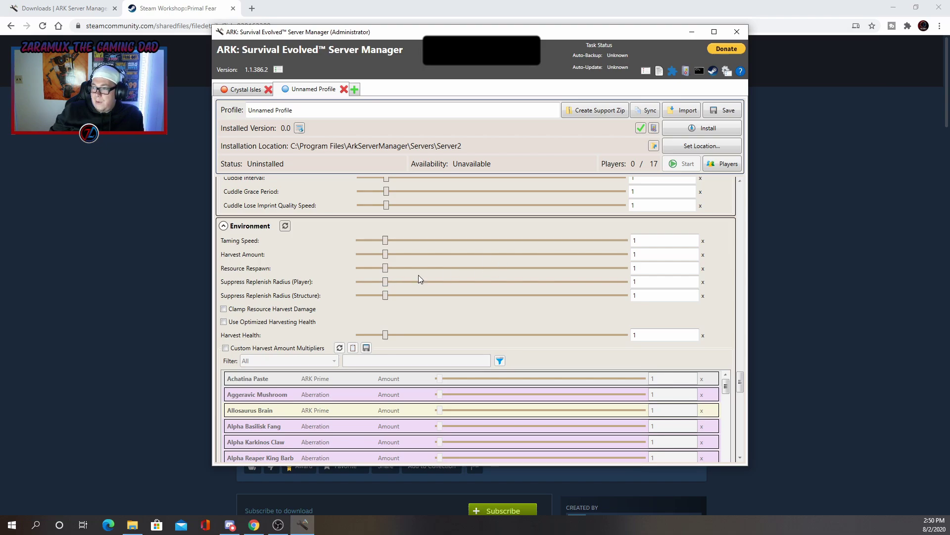
scroll(286, 246, "down", 2)
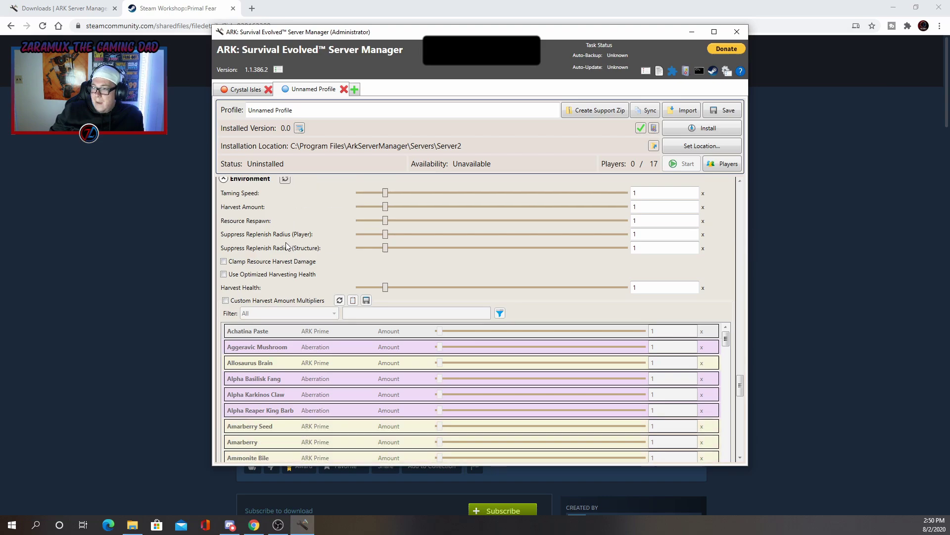
scroll(286, 246, "down", 2)
scroll(321, 339, "down", 3)
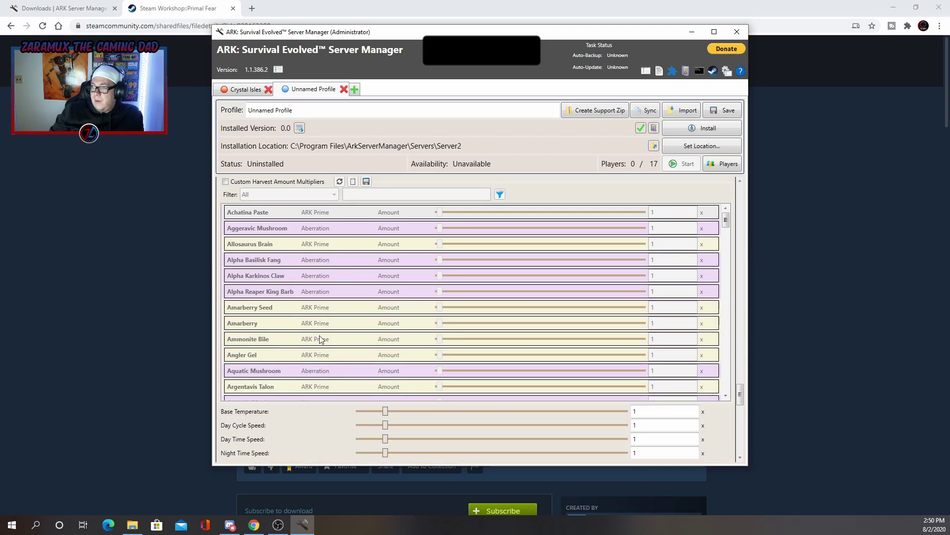
Step: Review the remaining Environment settings, from temperature and day cycle through spoiling, decomposition and crops to the earned XP multipliers
scroll(321, 339, "down", 6)
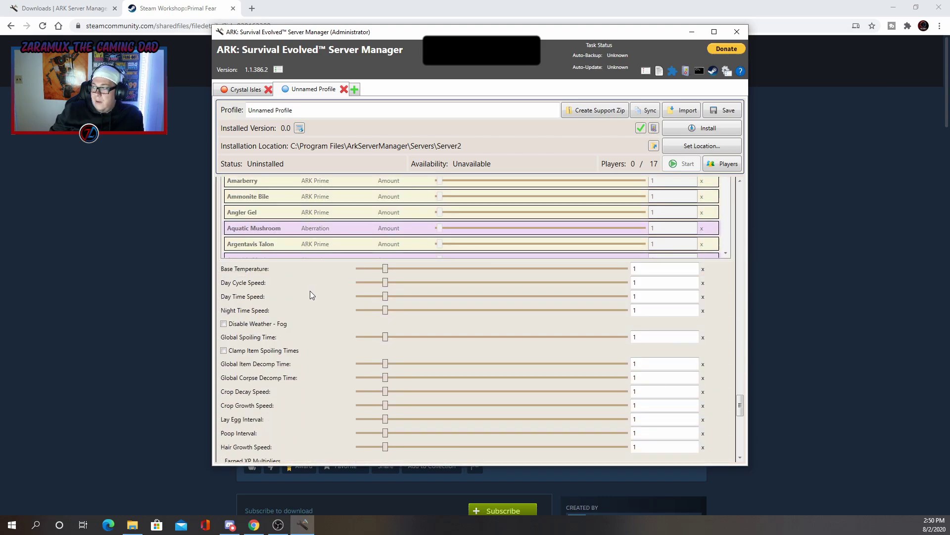
scroll(311, 288, "down", 2)
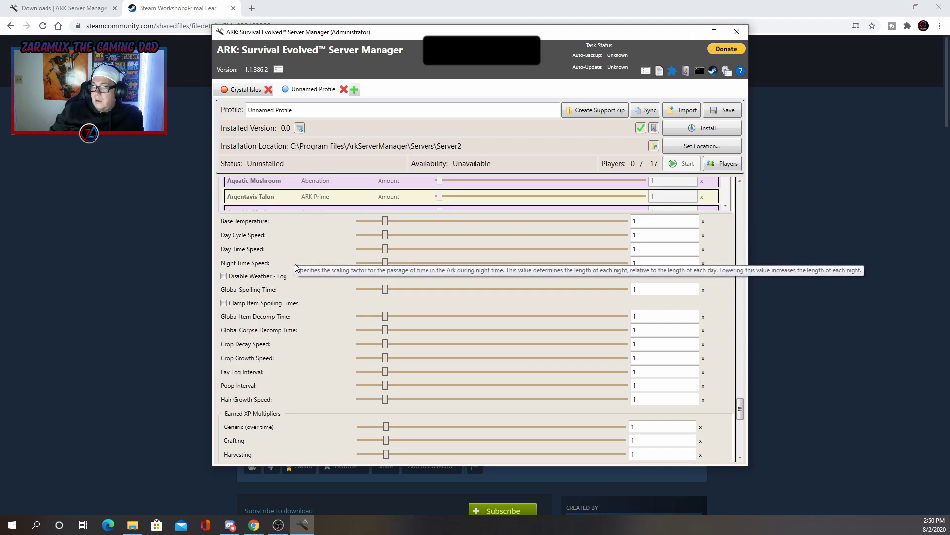
scroll(297, 268, "down", 2)
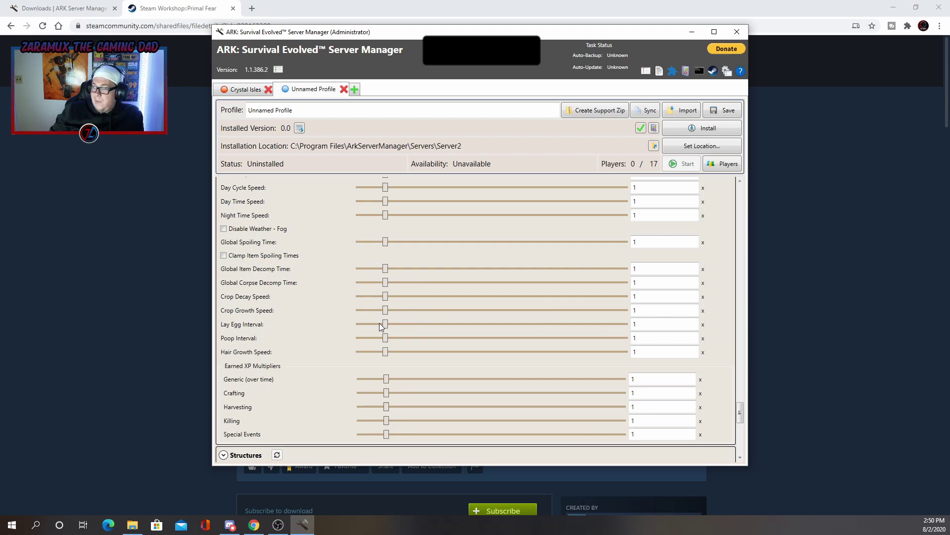
scroll(343, 274, "down", 3)
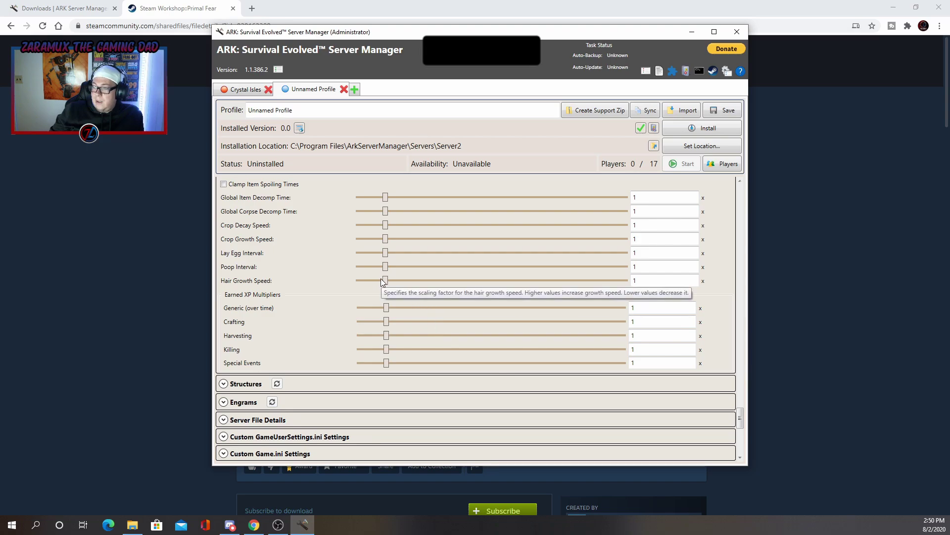
scroll(380, 268, "down", 2)
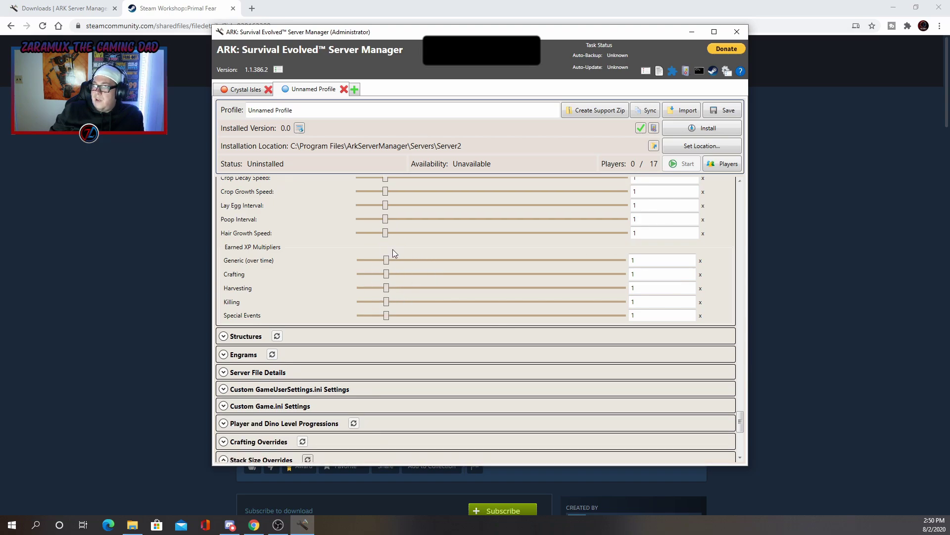
Step: Expand the Structures section and examine its damage, platform, decay, auto-destroy, turret limit and structure pickup settings
left_click(224, 337)
scroll(250, 273, "down", 1)
scroll(257, 250, "down", 3)
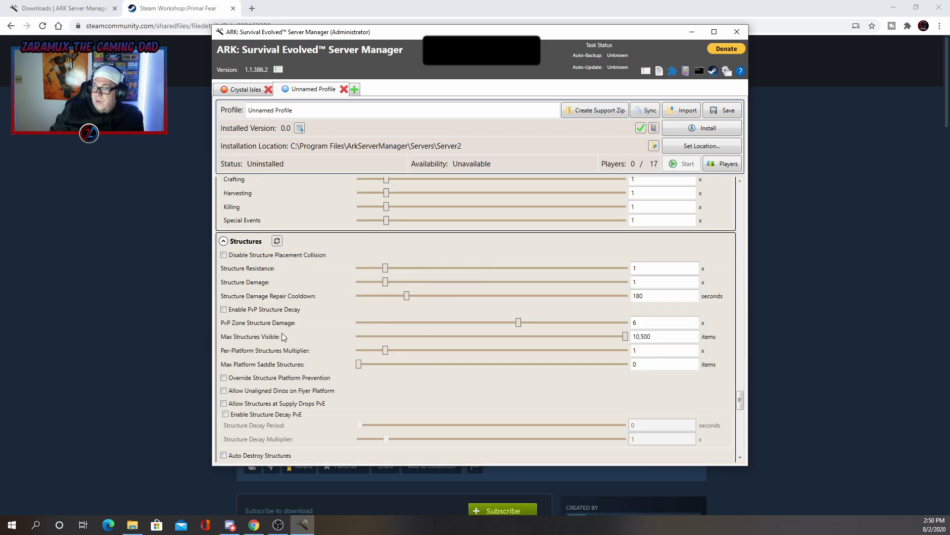
mouse_move(225, 262)
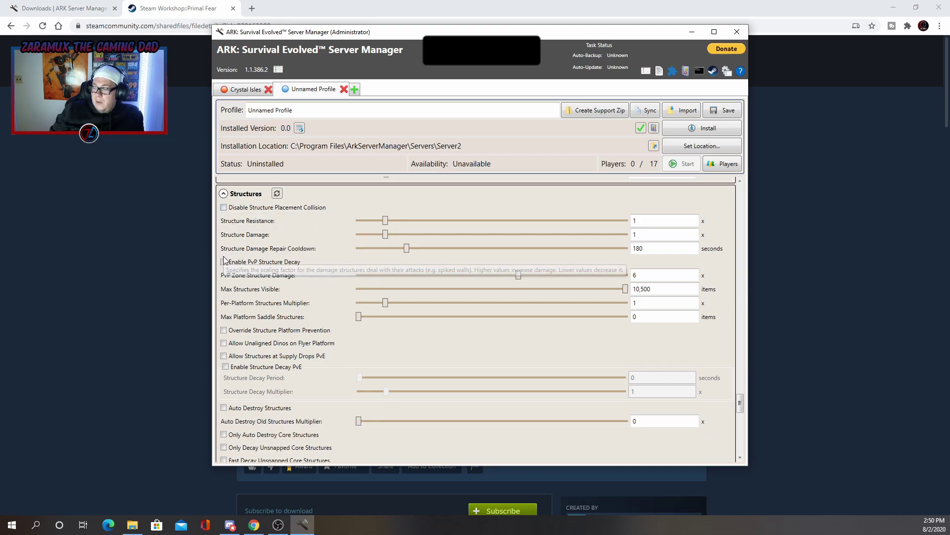
scroll(226, 261, "down", 4)
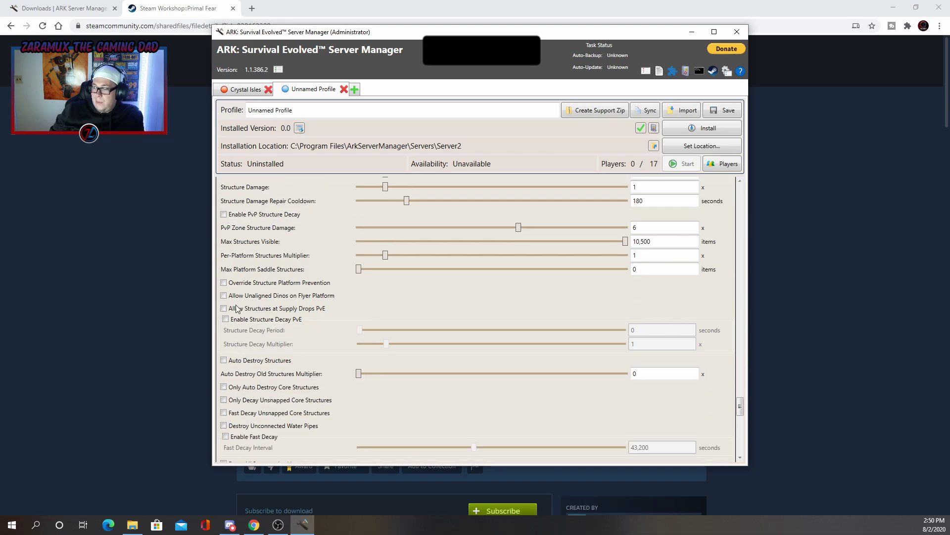
scroll(239, 272, "down", 3)
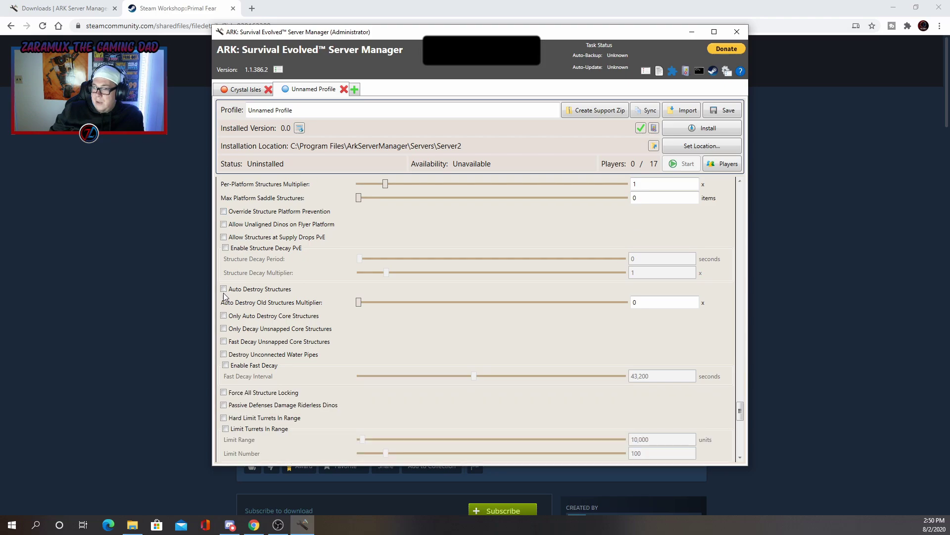
scroll(223, 293, "down", 4)
scroll(222, 292, "down", 7)
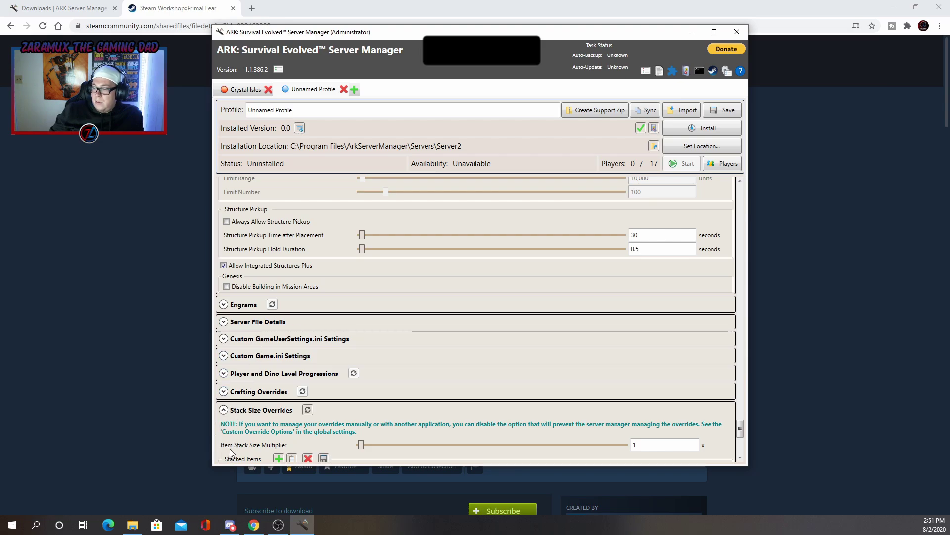
Step: Expand the Custom Game.ini Settings section, look over its custom sections and items, and collapse it again
scroll(255, 430, "down", 3)
left_click(227, 285)
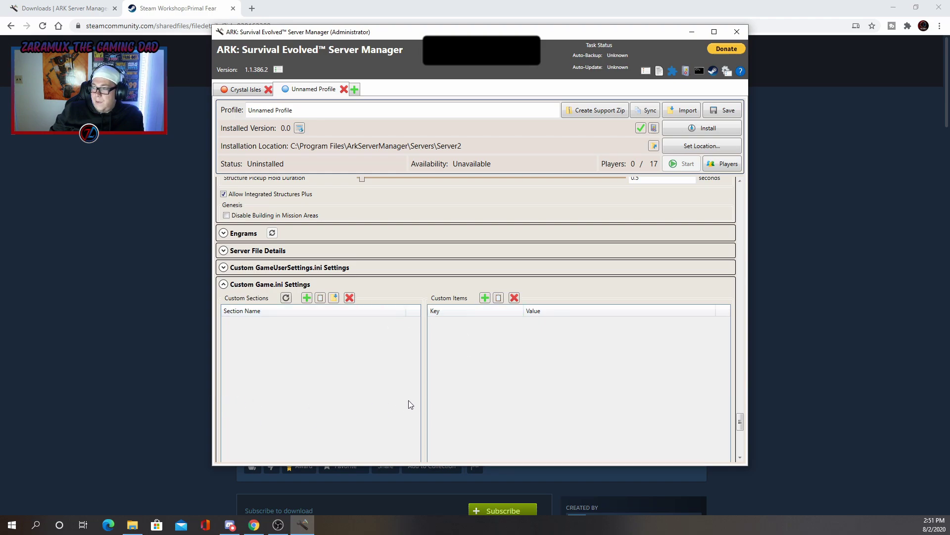
scroll(377, 392, "down", 1)
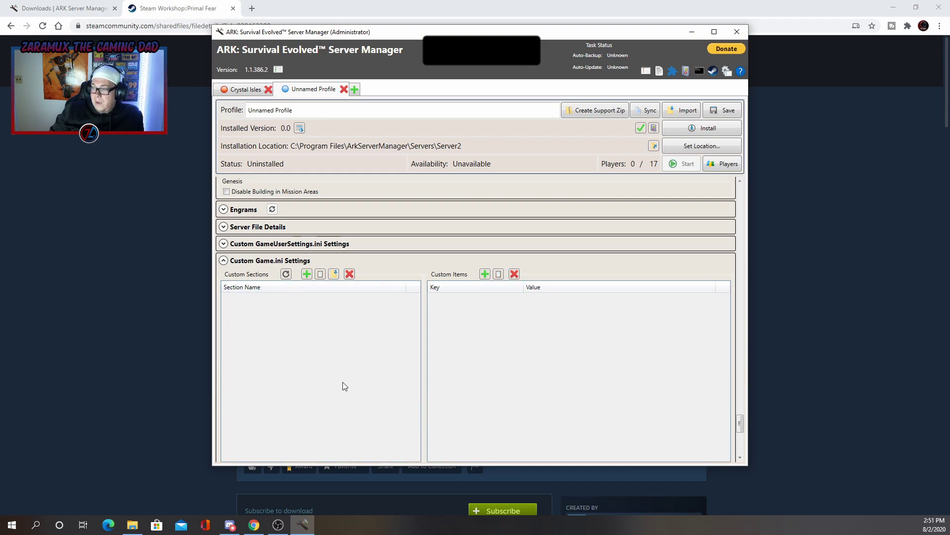
left_click(224, 261)
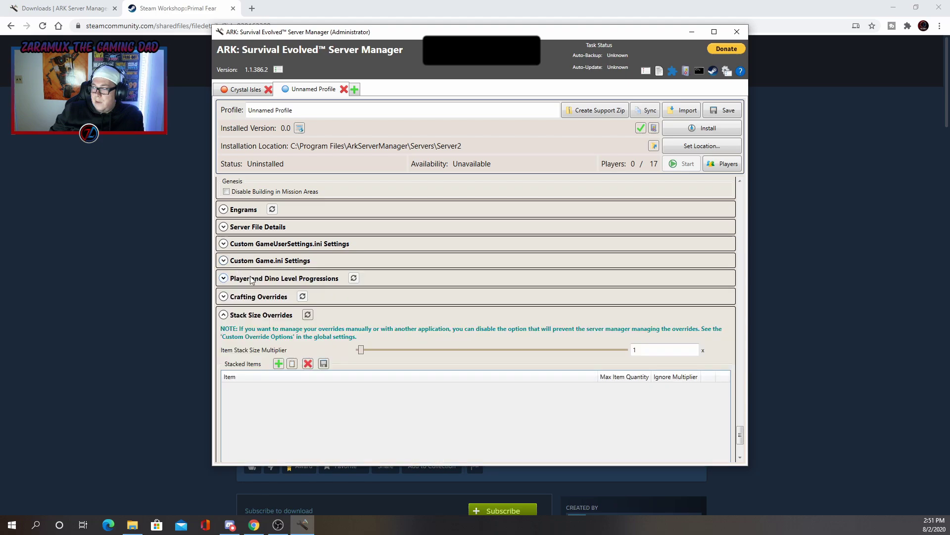
Step: Look over the Stack Size Overrides, and expand the Supply Crate Overrides section to view its supply crate list
scroll(365, 323, "down", 4)
left_click_drag(743, 447, 743, 454)
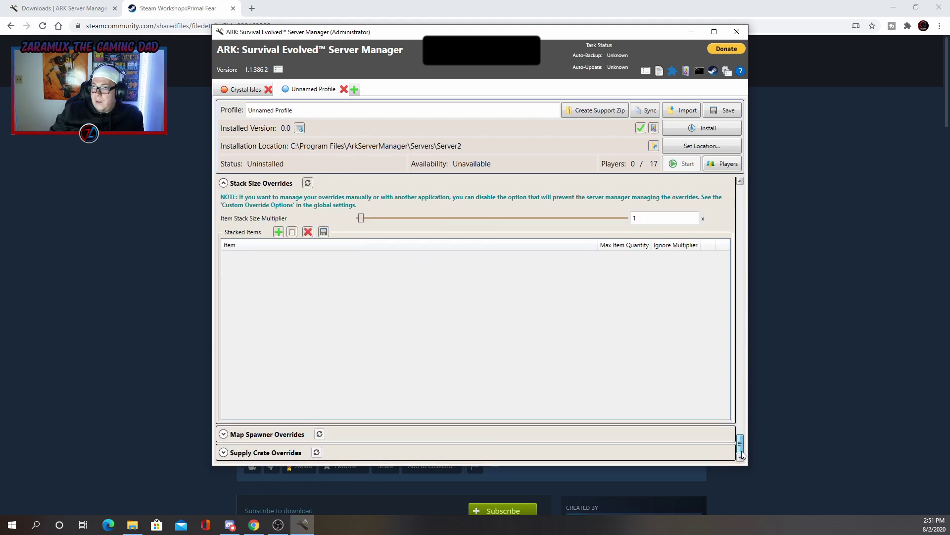
left_click(223, 452)
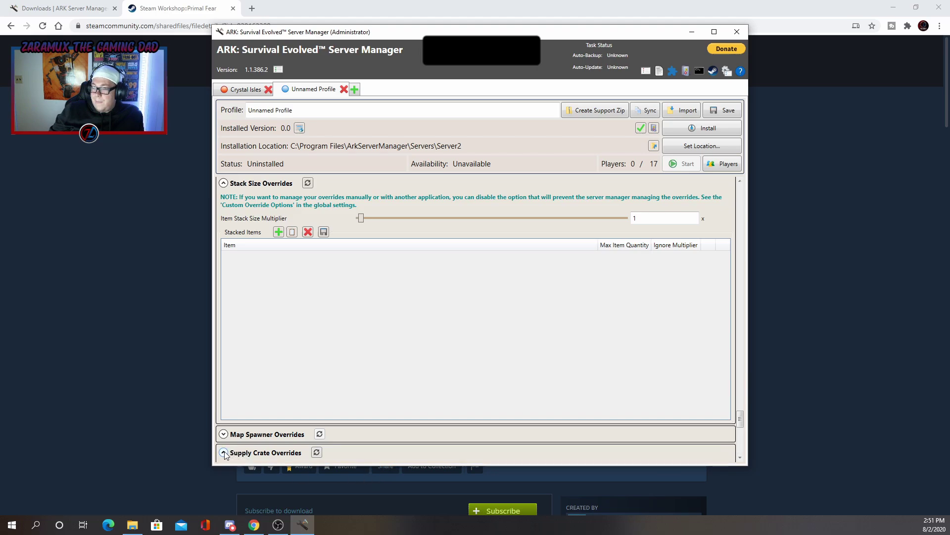
scroll(347, 381, "down", 4)
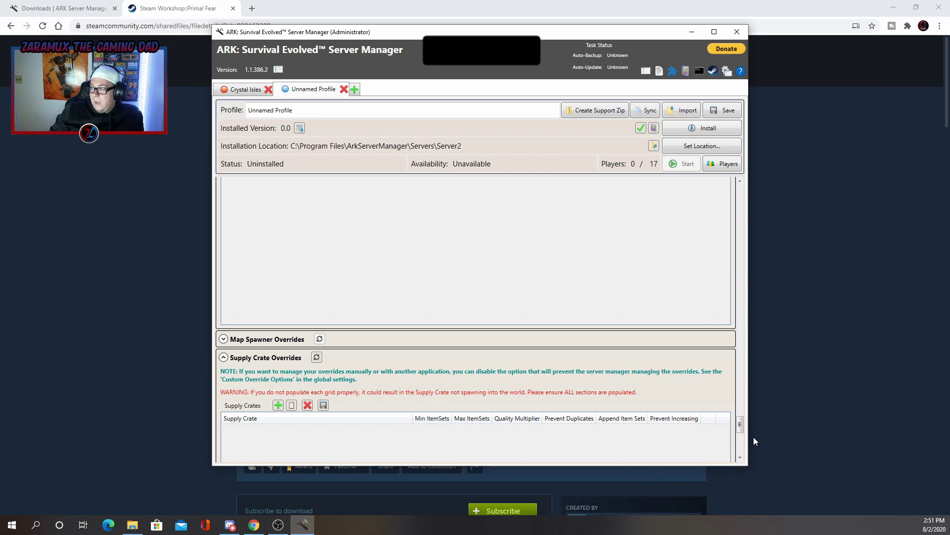
Step: Return to the Administration section, expand it and clear the map name or map mod path
left_click_drag(740, 429, 756, 159)
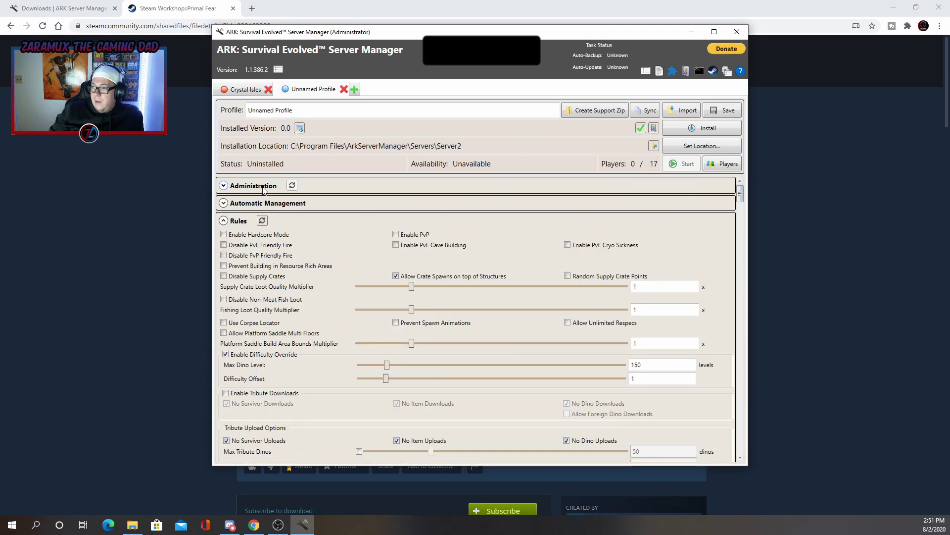
left_click(223, 185)
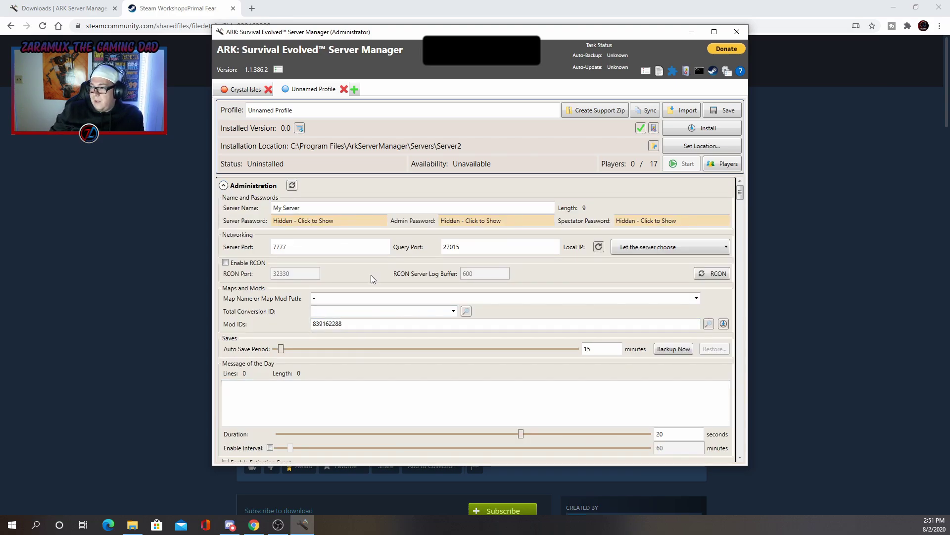
left_click(329, 298)
key("BackSpace")
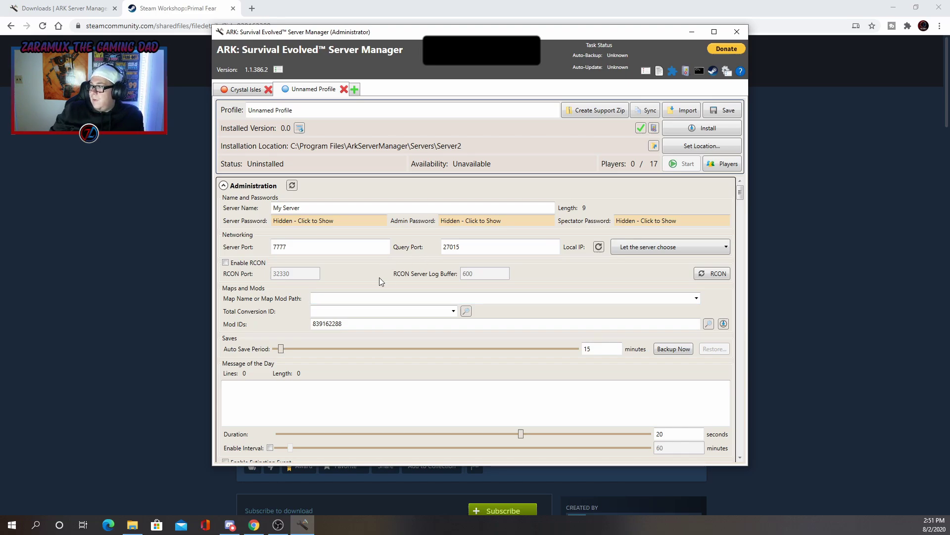
Step: Install the server files and mod for the unnamed profile, and try to start its server without a map name
left_click(703, 130)
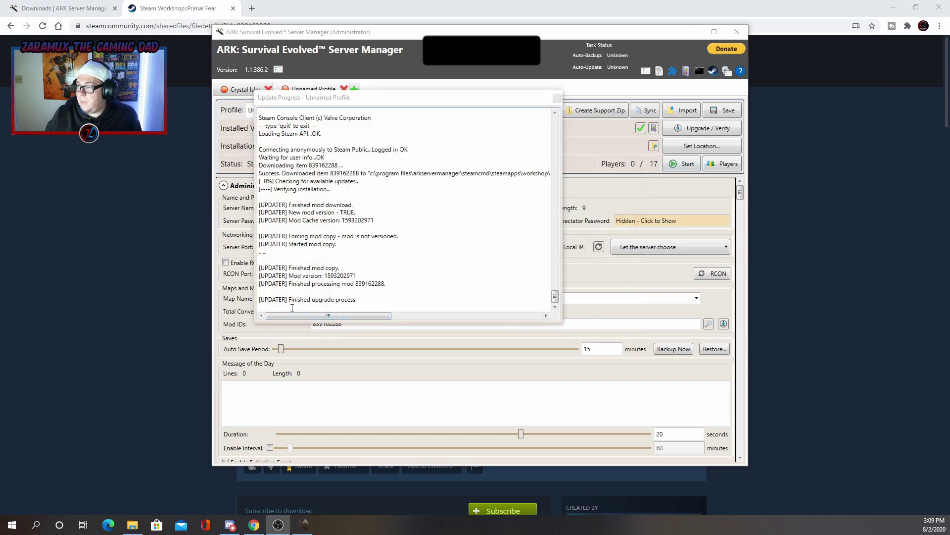
left_click(558, 97)
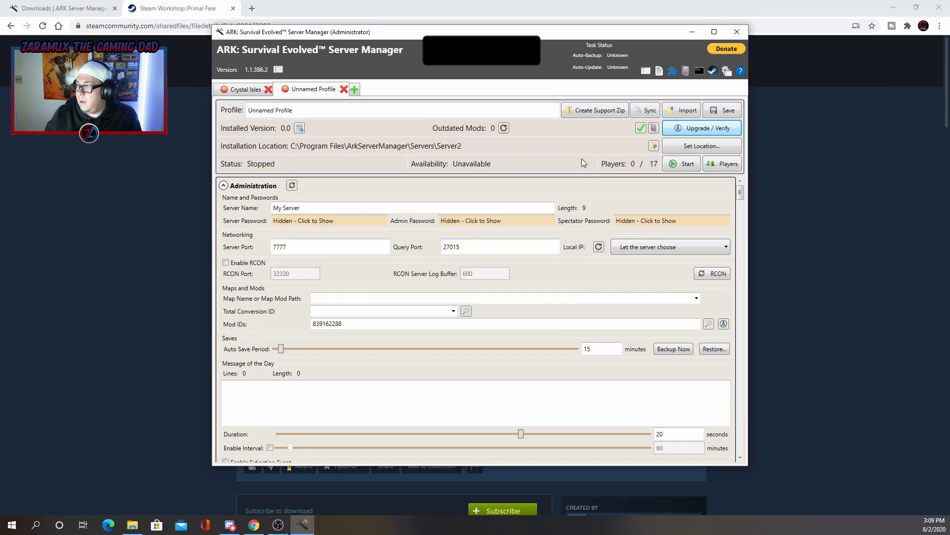
left_click(679, 171)
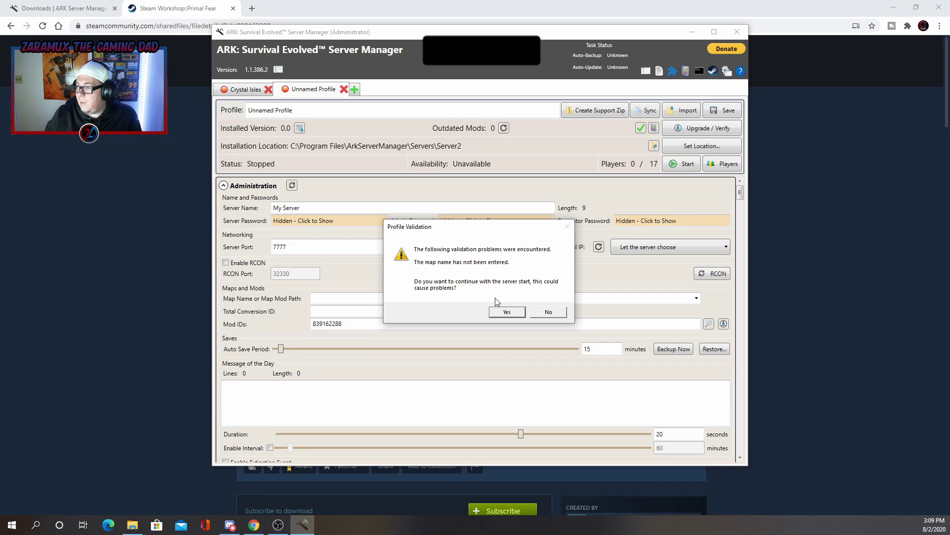
left_click(547, 316)
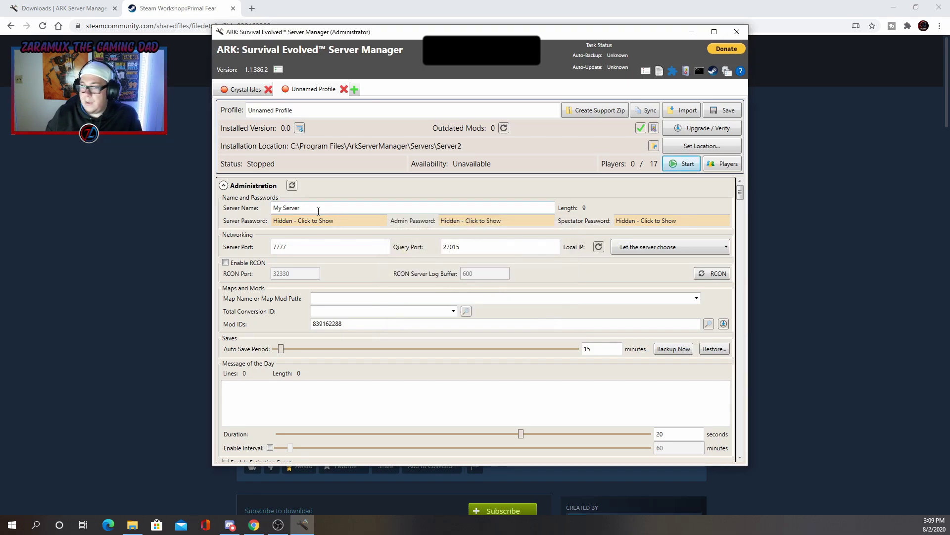
Step: Switch to the Crystal Isles profile and start its server
left_click(248, 92)
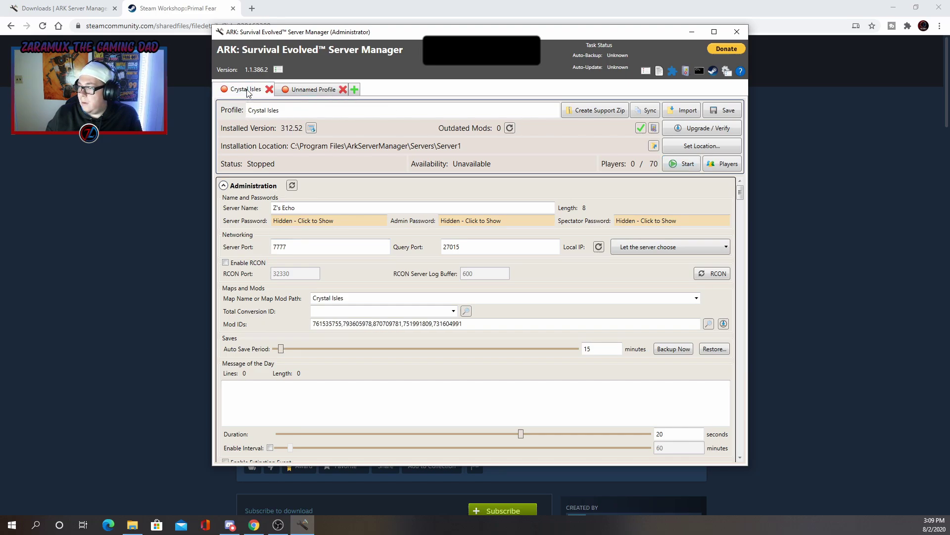
left_click(676, 168)
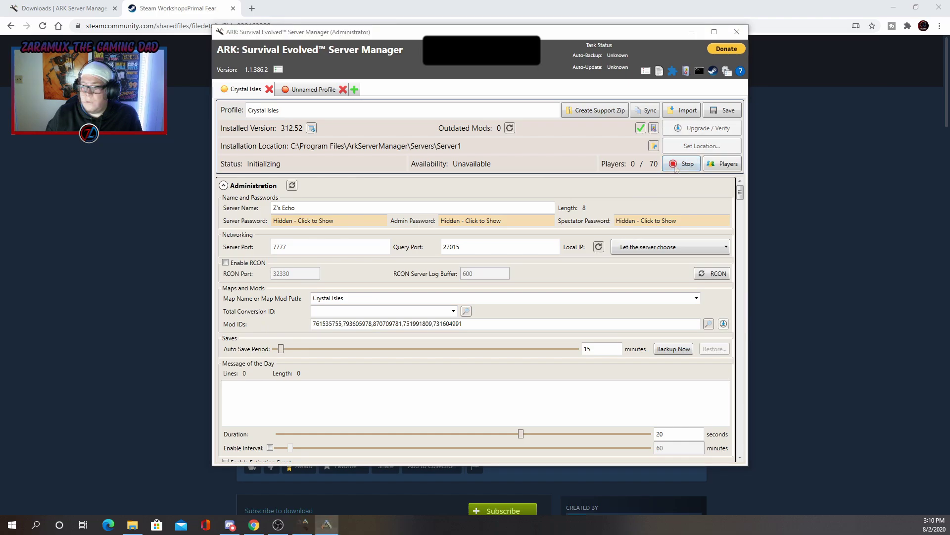
left_click_drag(331, 124, 520, 138)
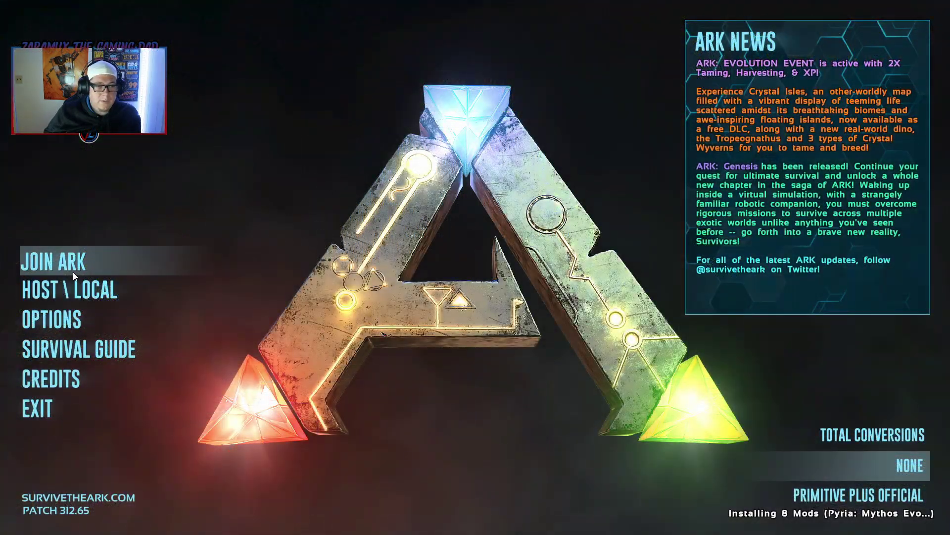
Step: In the ARK game, open the server list for joining and filter the sessions to LAN
left_click(71, 267)
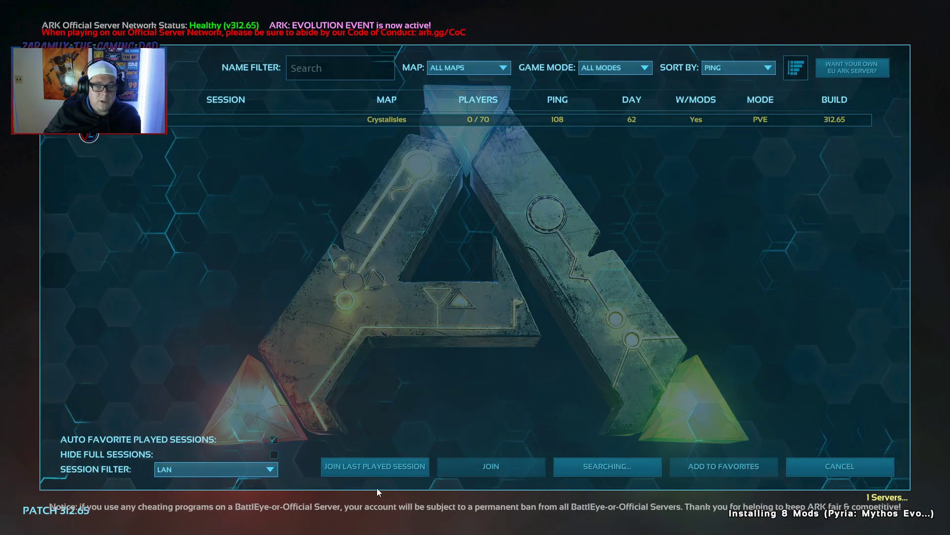
left_click(177, 470)
left_click(188, 458)
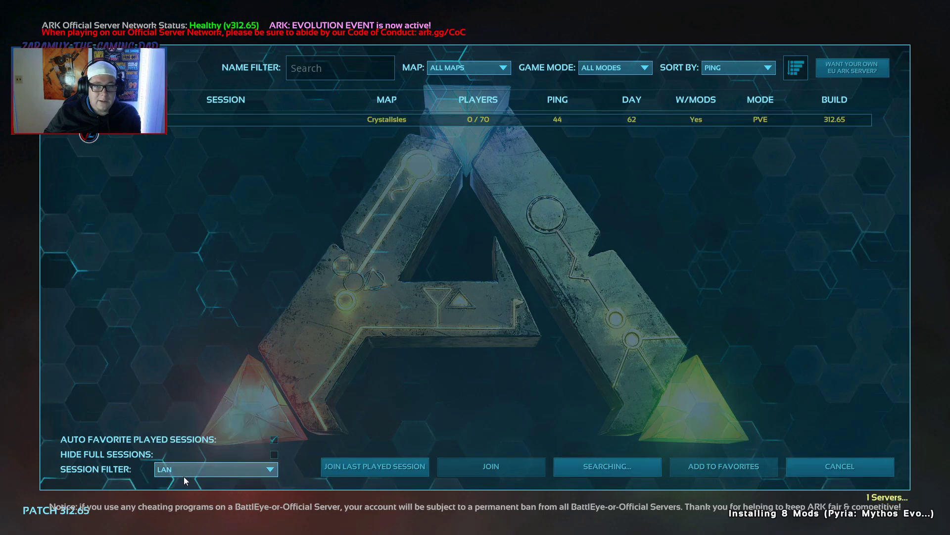
Step: Try to join the CrystalIsles session, going as far as its password prompt and cancelling there
left_click(263, 124)
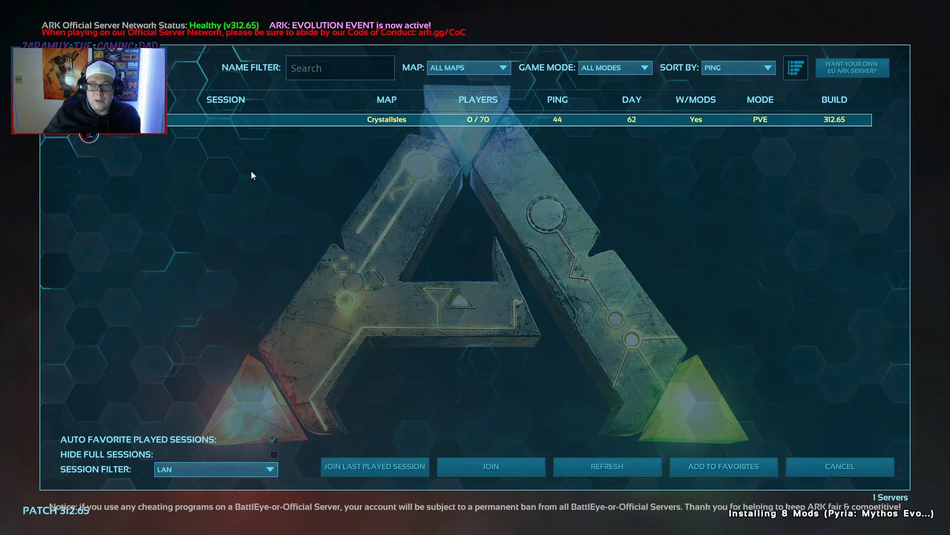
left_click(468, 470)
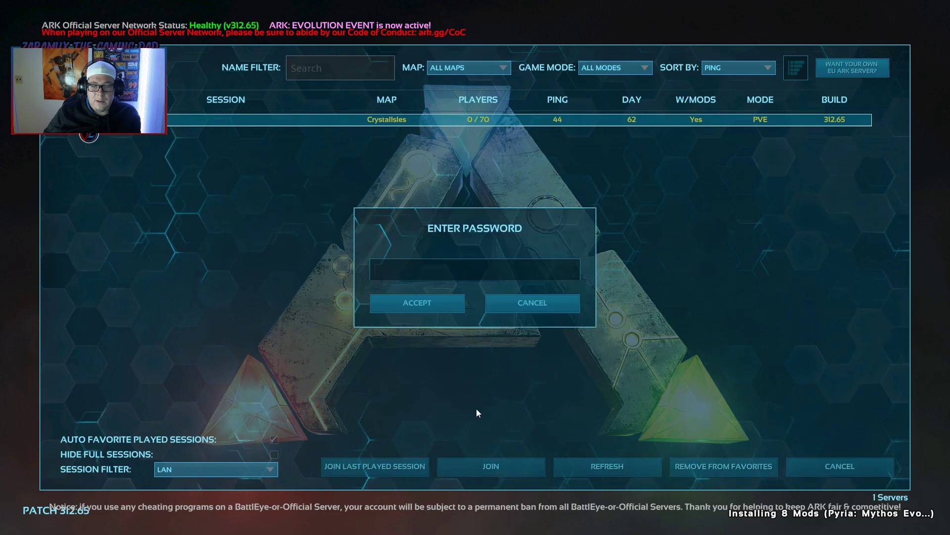
left_click(377, 274)
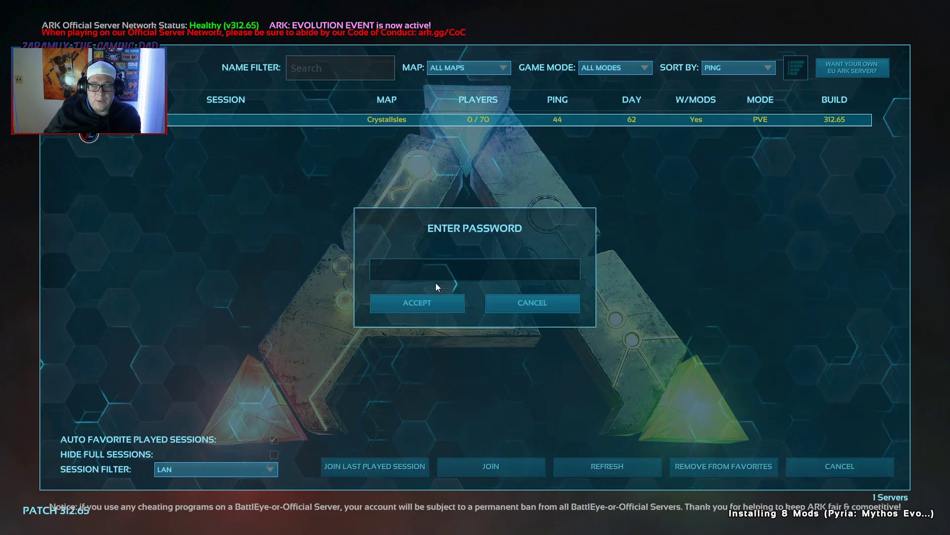
left_click(542, 310)
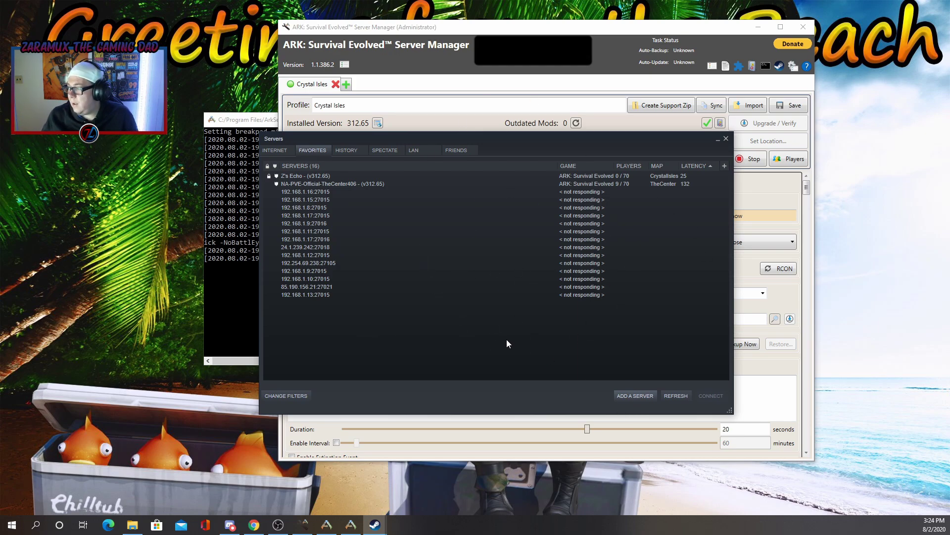
Step: In Steam's favorite servers, begin adding a server by IP address, checking the query port of the Crystal Isles profile in Ark Server Manager
left_click(625, 395)
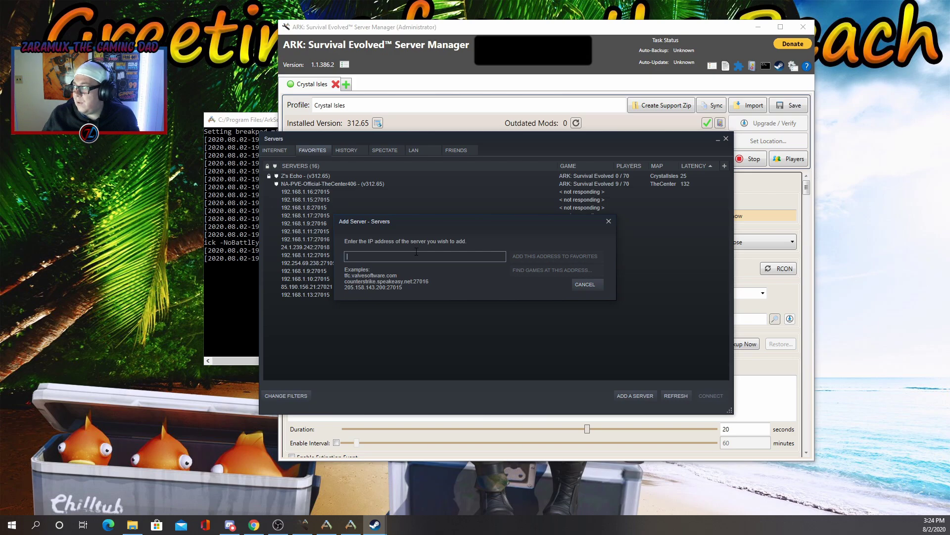
key("alt+Tab")
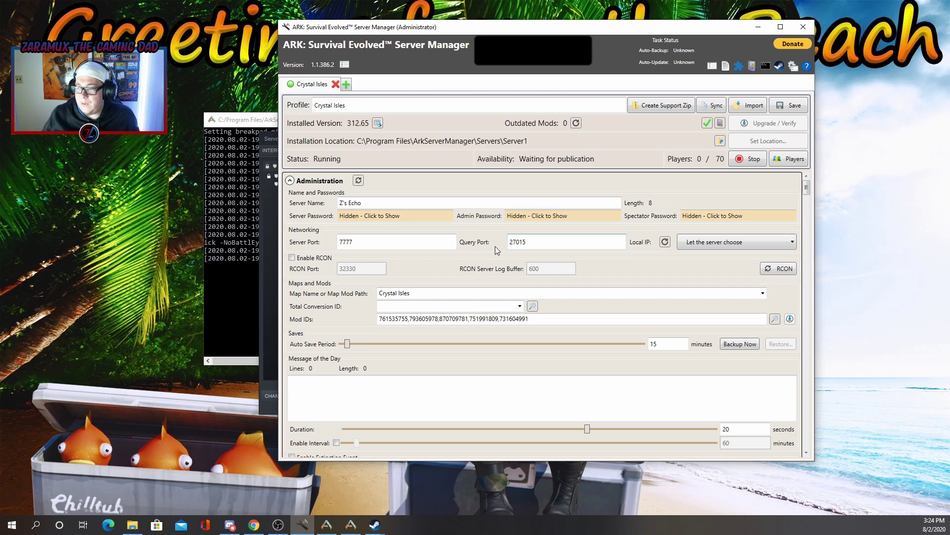
left_click(270, 307)
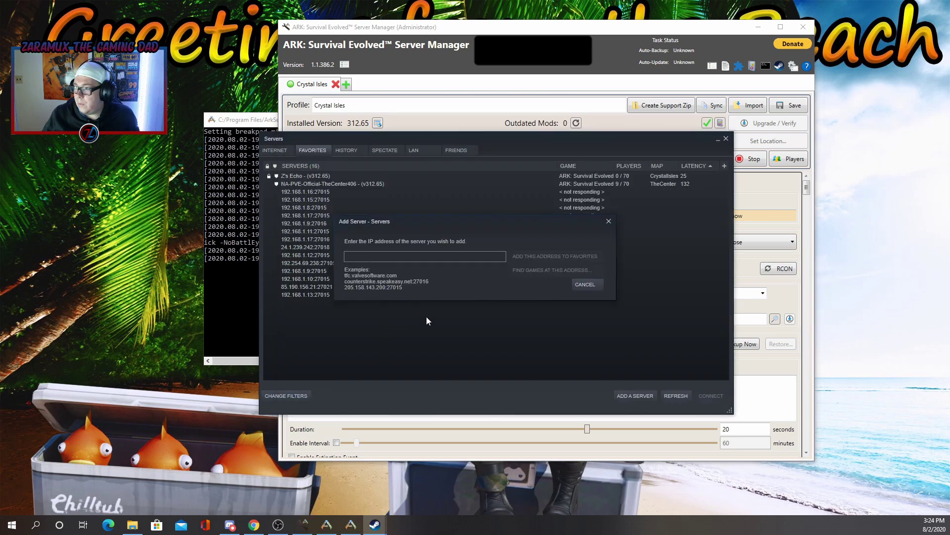